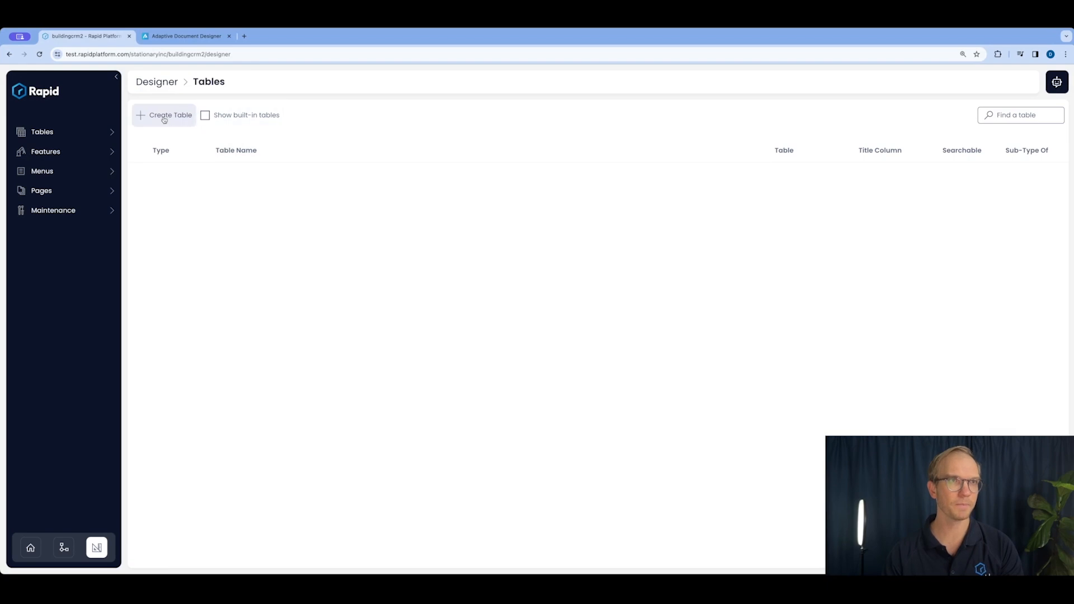
# - Create a table named Leads with the people-add icon and Documents as its document library
pyautogui.write('Leads')
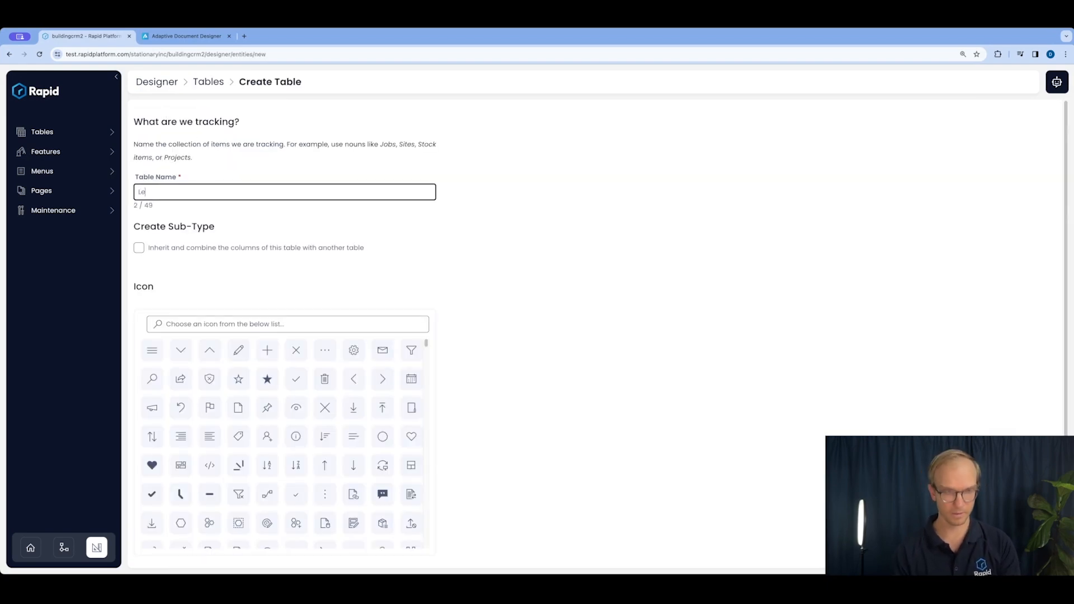
pyautogui.click(225, 321)
pyautogui.write('people')
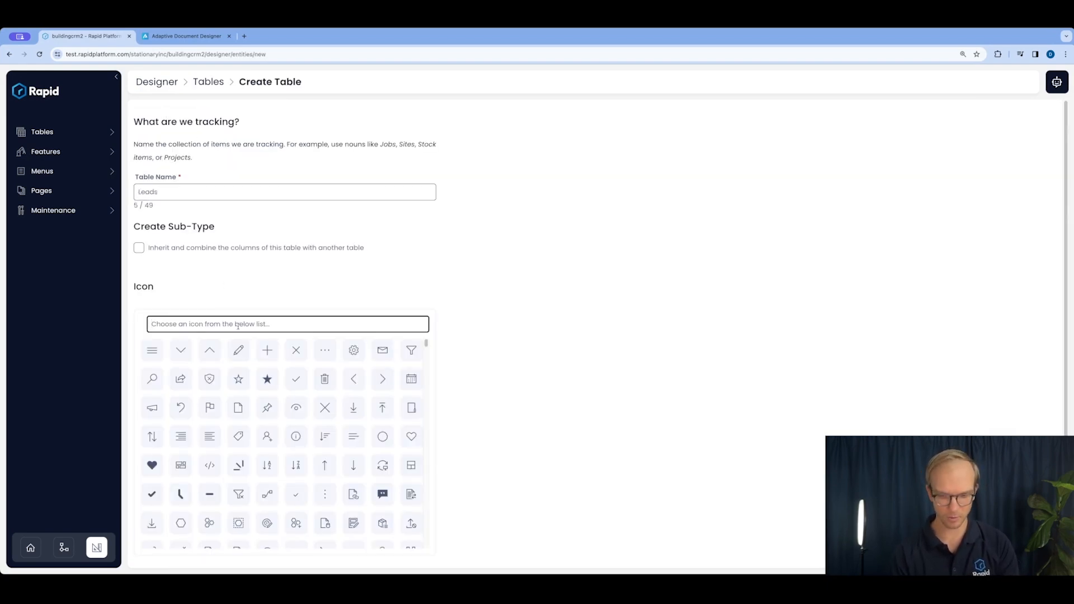
pyautogui.click(203, 352)
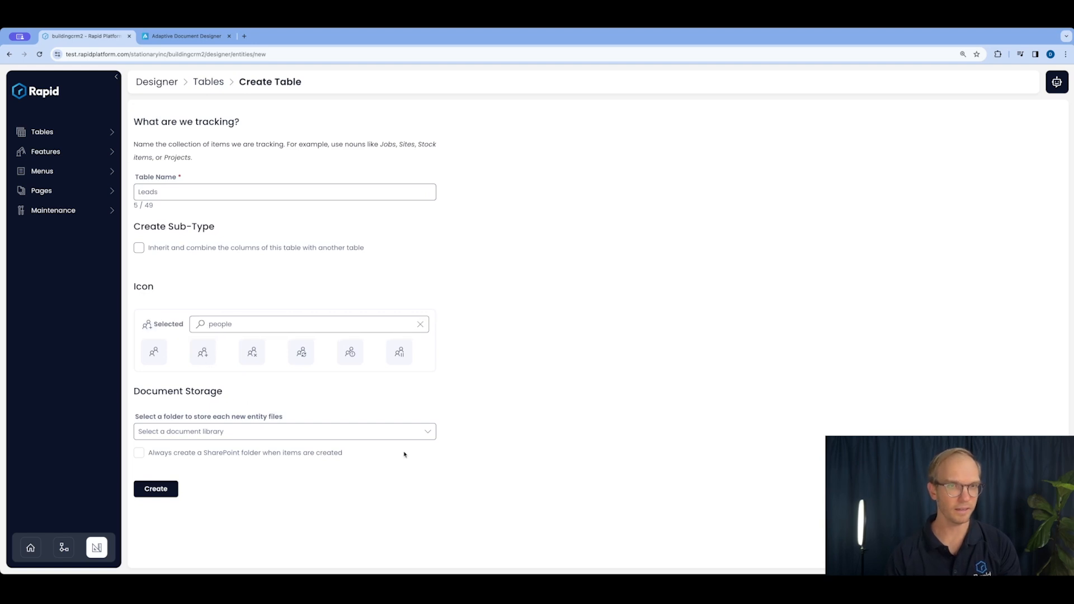
pyautogui.click(428, 432)
pyautogui.click(157, 524)
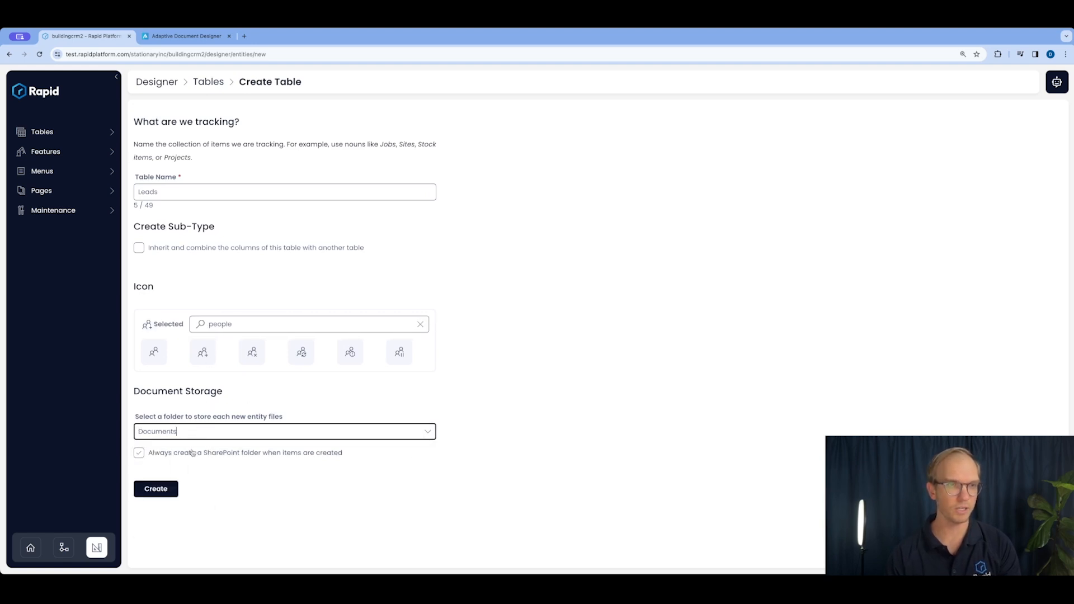
pyautogui.click(157, 490)
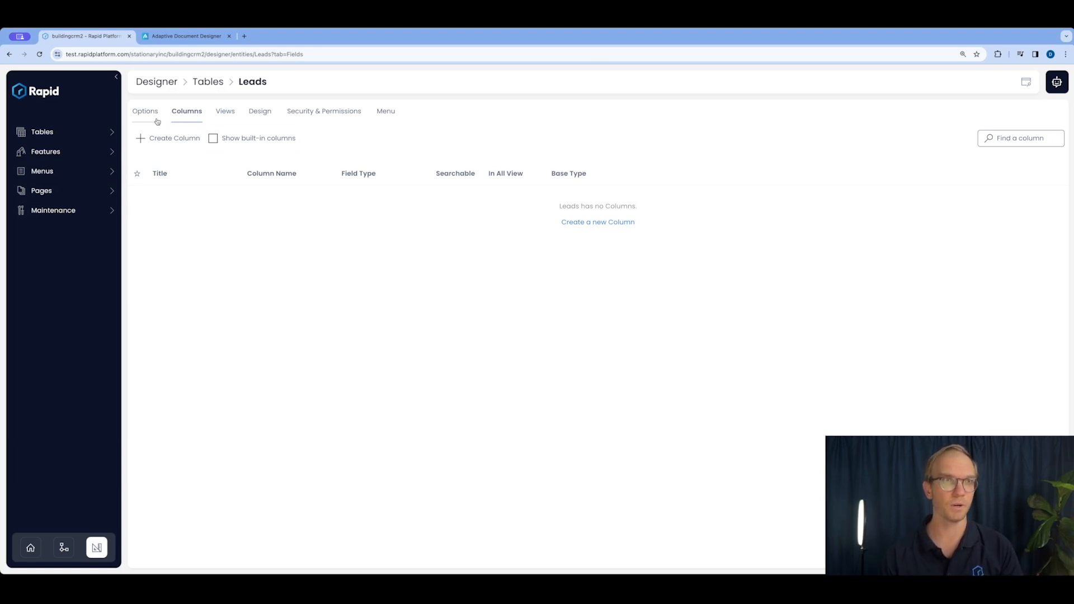
# - Add a single-line text column titled First Name to the Leads table as its title column
pyautogui.click(175, 143)
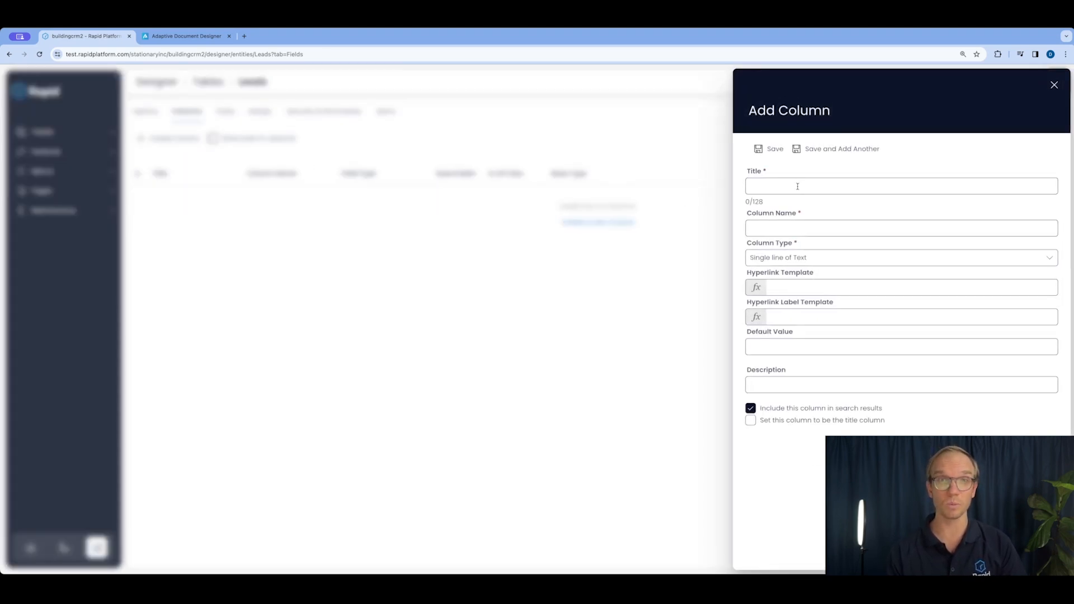
pyautogui.click(799, 186)
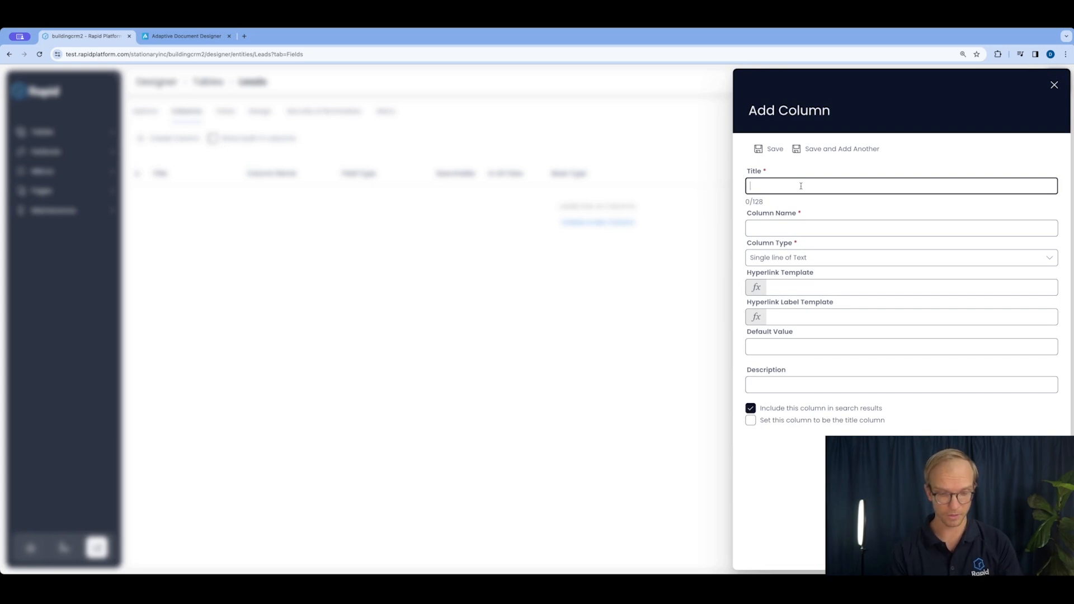
pyautogui.write('First')
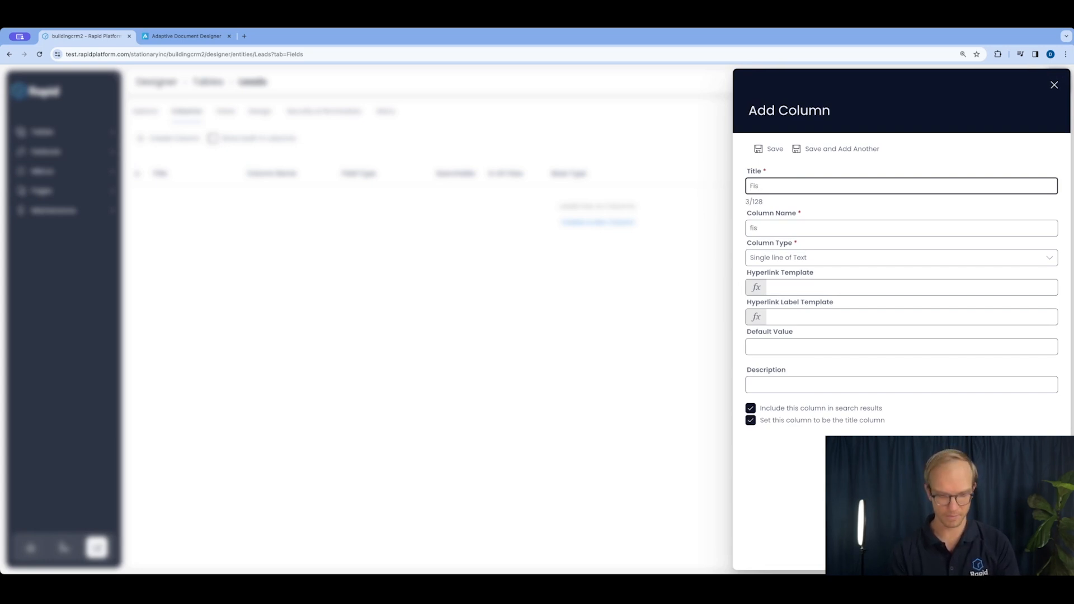
pyautogui.write(' Name')
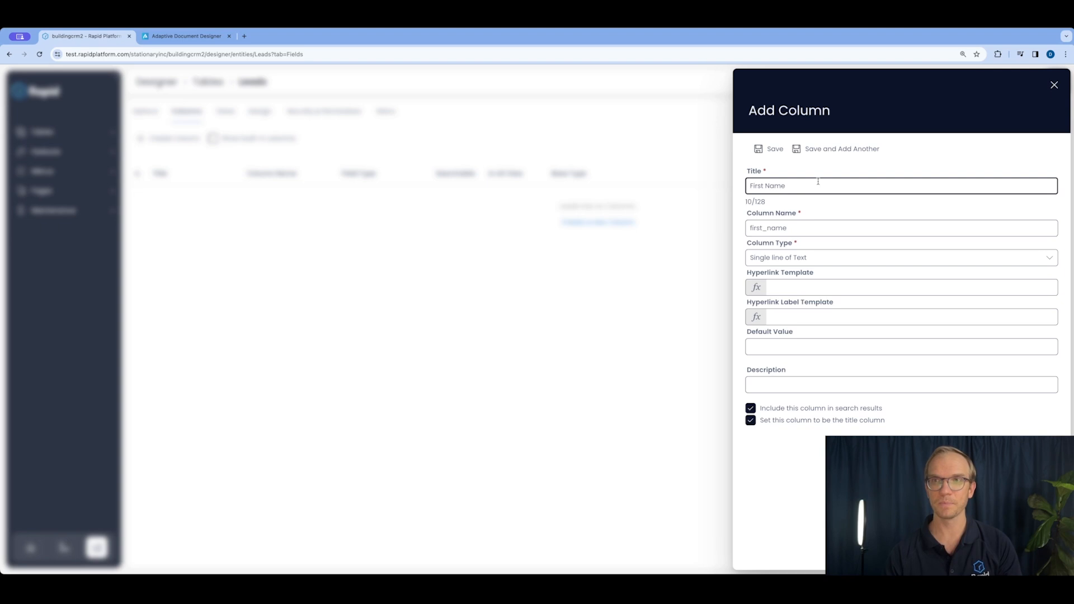
pyautogui.click(838, 149)
# - Add single-line text columns titled Last Name, Company Name and Mobile to the Leads table
pyautogui.write('Last Name')
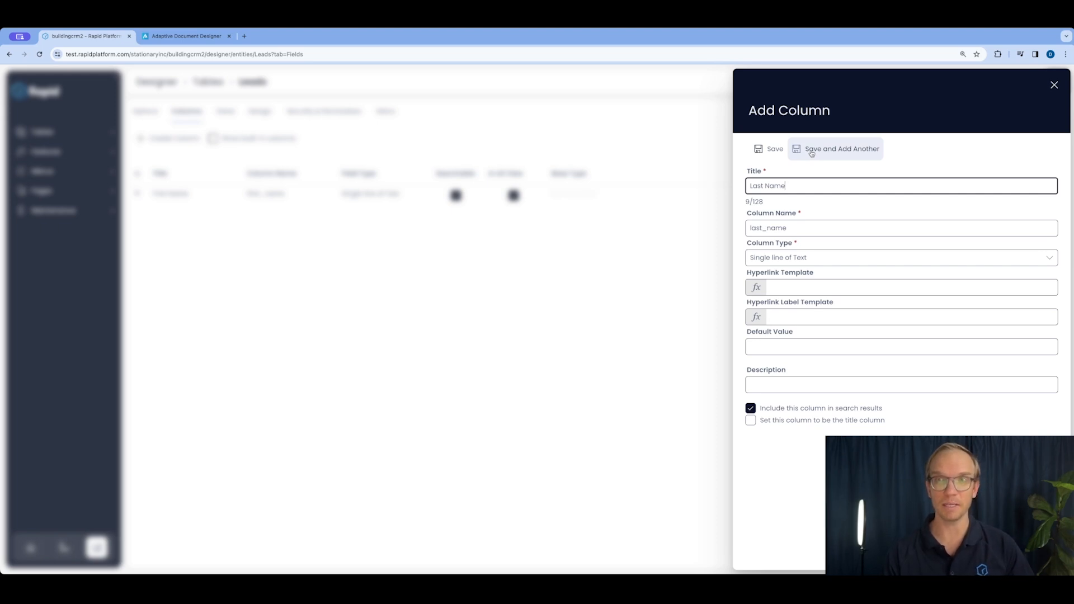
pyautogui.click(813, 153)
pyautogui.write('Company Name')
pyautogui.click(812, 152)
pyautogui.write('Mobile')
pyautogui.click(822, 150)
# - Add a column titled Email with the Email column type to the Leads table
pyautogui.write('Email')
pyautogui.click(1047, 260)
pyautogui.click(873, 336)
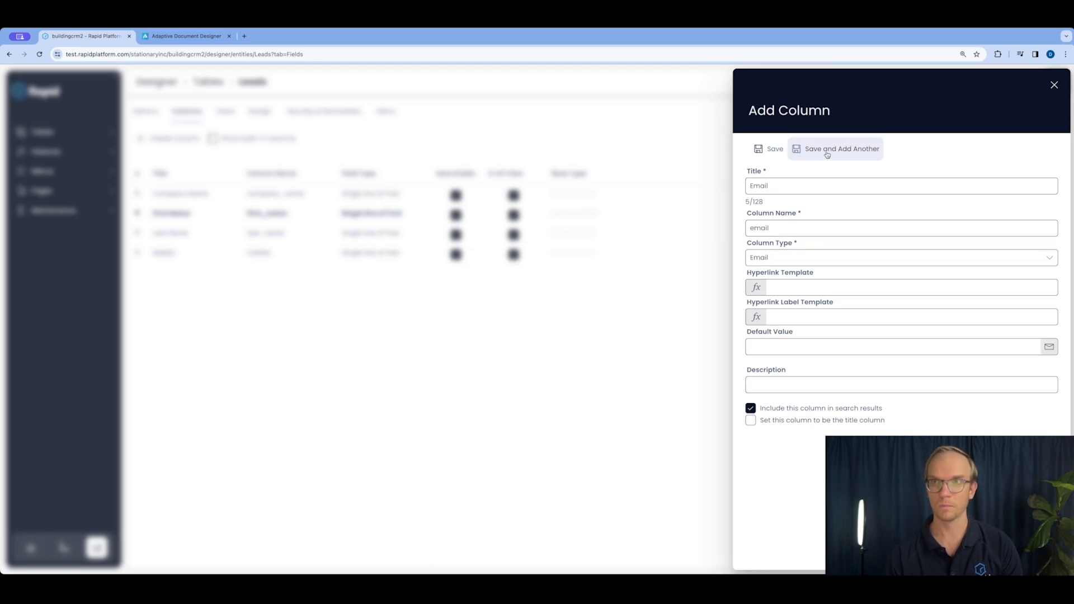
pyautogui.click(827, 156)
# - Add a Choice column titled Status with the choices New, Contacted, Nurture and Converted
pyautogui.write('Status')
pyautogui.click(1049, 258)
pyautogui.click(479, 355)
pyautogui.click(896, 369)
pyautogui.write('New')
pyautogui.press('Return')
pyautogui.write('COnta')
pyautogui.press('BackSpace')
pyautogui.press('BackSpace')
pyautogui.press('BackSpace')
pyautogui.press('BackSpace')
pyautogui.write('ontacted')
pyautogui.press('Return')
pyautogui.write('Nurture')
pyautogui.press('Return')
pyautogui.write('Converted')
pyautogui.press('Return')
pyautogui.click(832, 149)
# - Add Address and Additional Information columns, both of the Multiple lines of Text type, to the Leads table
pyautogui.write('Address')
pyautogui.click(1050, 258)
pyautogui.click(487, 296)
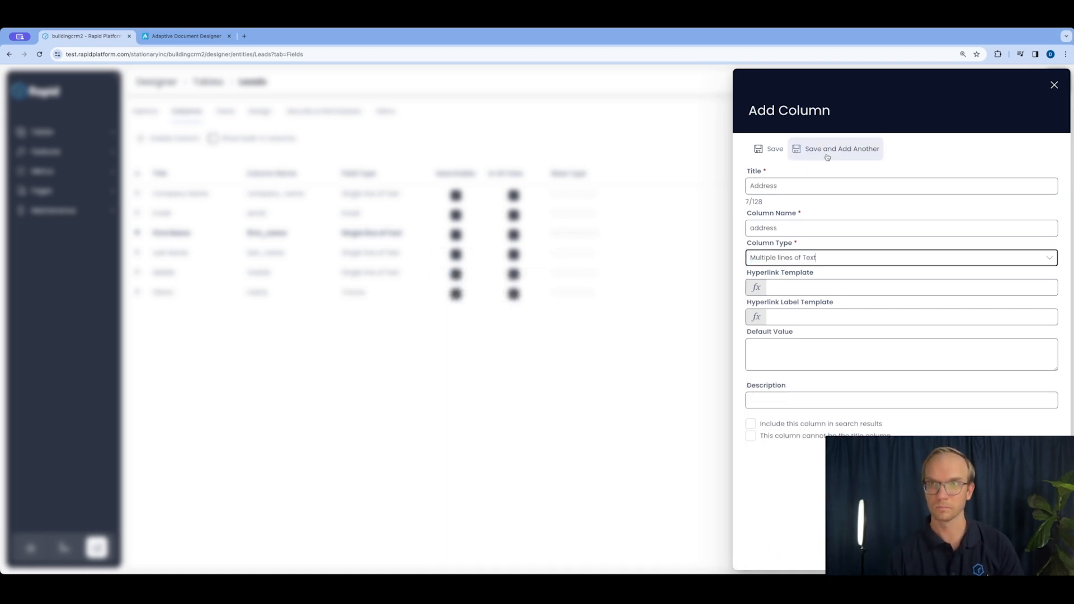
pyautogui.click(828, 157)
pyautogui.write('Additional Information')
pyautogui.click(1050, 258)
pyautogui.click(487, 296)
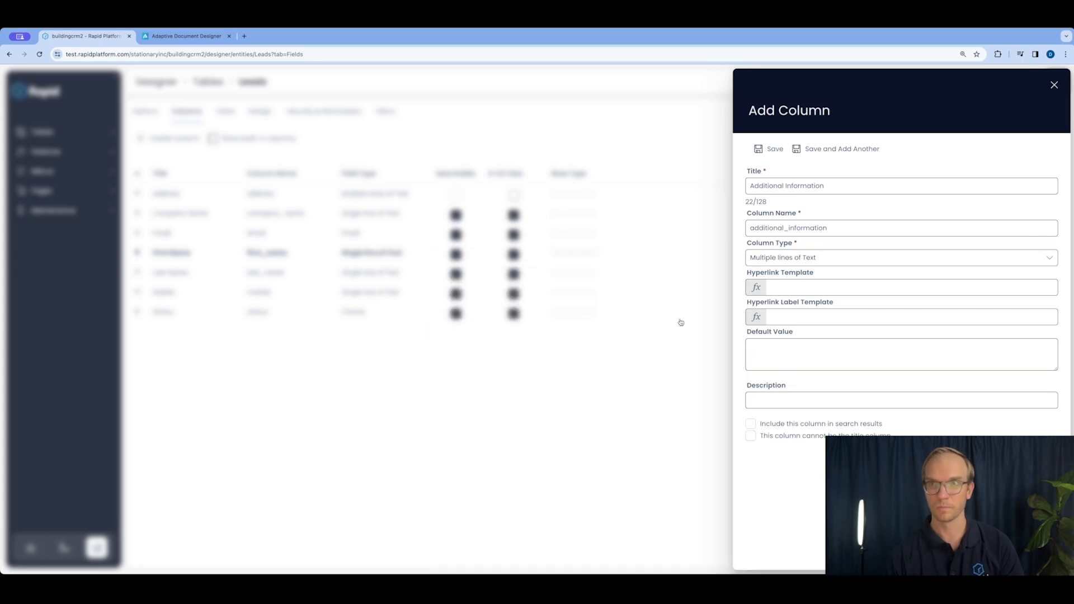
pyautogui.click(768, 150)
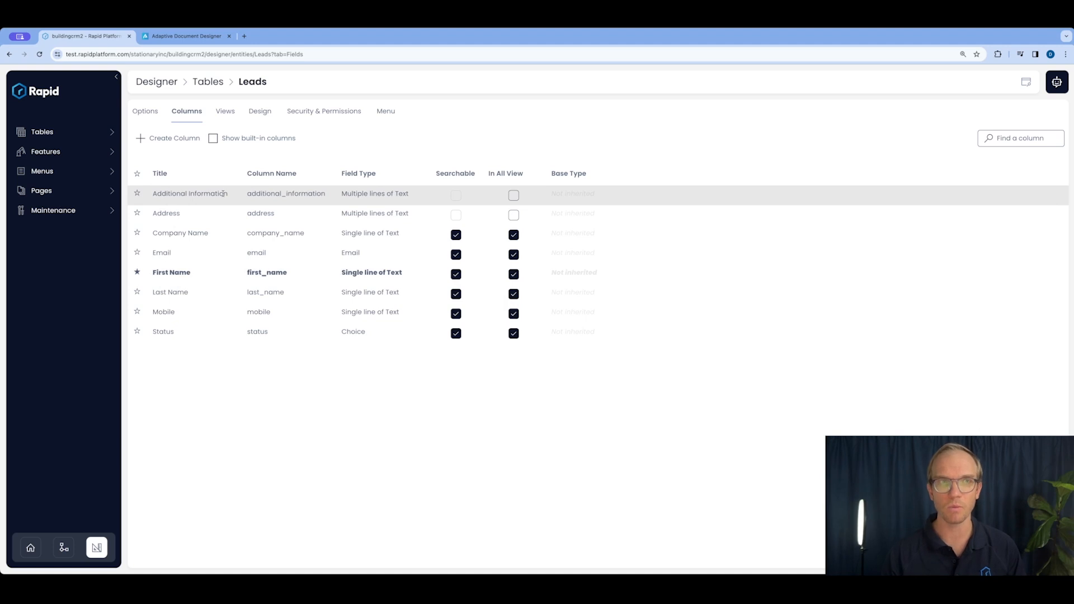
# - Review the settings and choices of the Status column without changing them
pyautogui.doubleClick(256, 331)
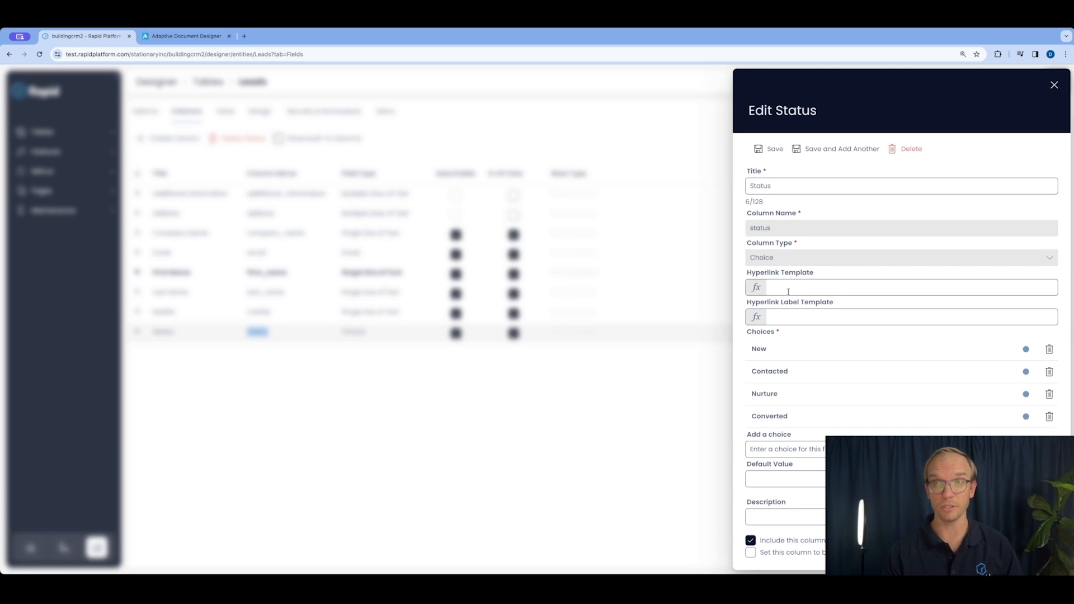
pyautogui.click(1055, 84)
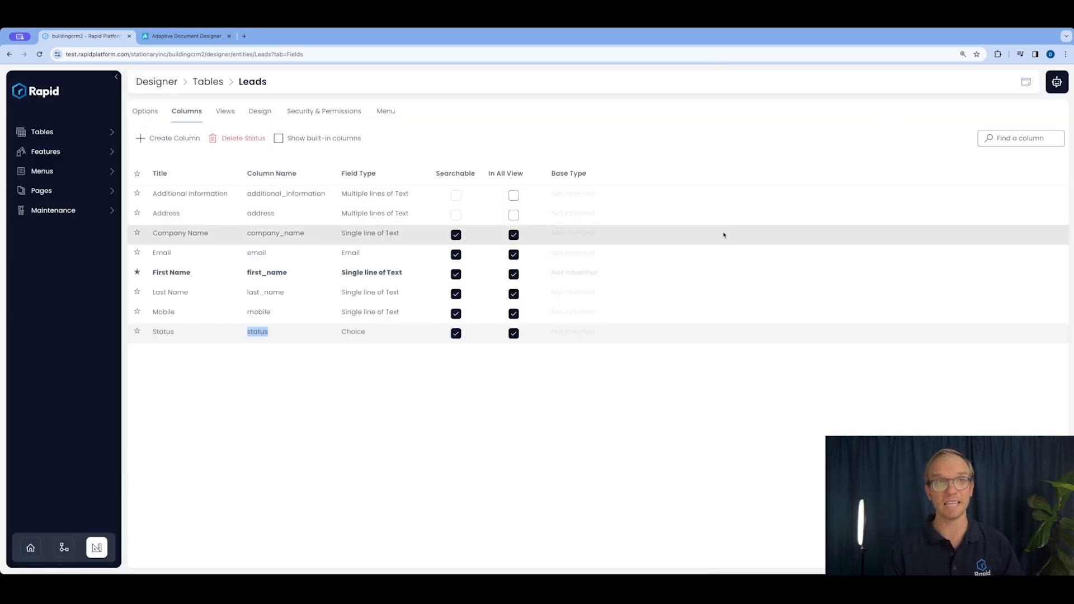
# - Add all Leads columns to the Details form and narrow the name, company, mobile and email fields to half width
pyautogui.click(261, 116)
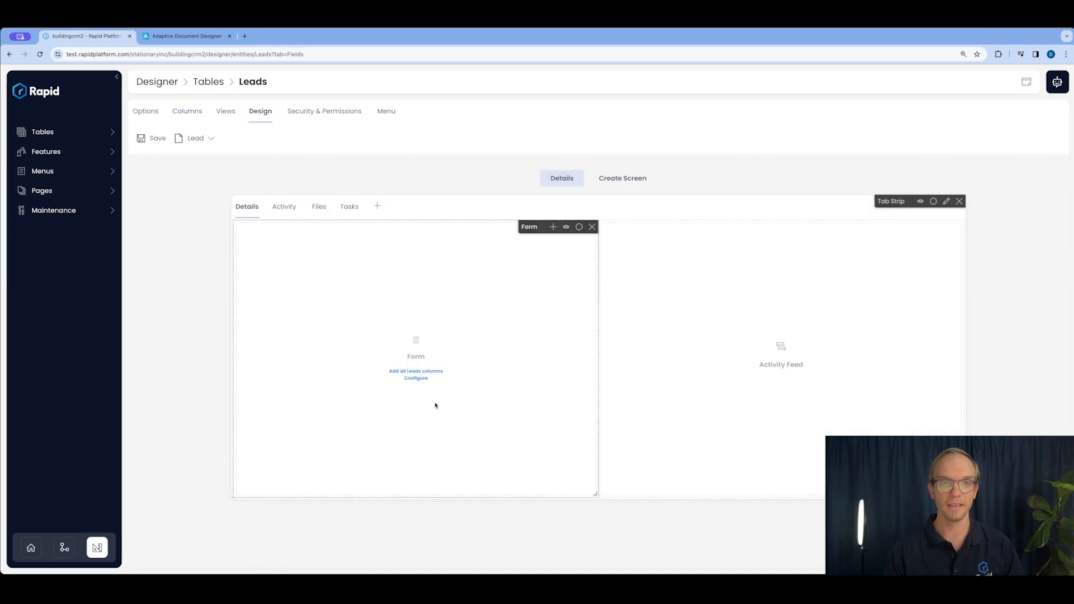
pyautogui.click(412, 371)
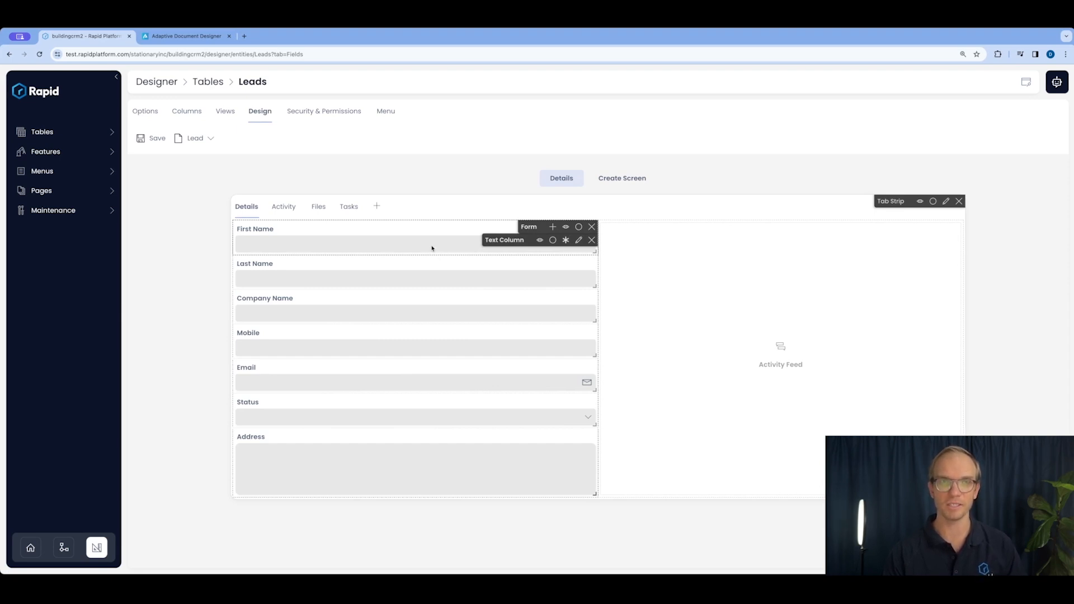
pyautogui.moveTo(595, 251); pyautogui.dragTo(417, 286)
pyautogui.moveTo(595, 321); pyautogui.dragTo(417, 320)
pyautogui.moveTo(595, 356); pyautogui.dragTo(417, 354)
pyautogui.moveTo(595, 390); pyautogui.dragTo(417, 389)
# - Arrange the Details form in half-width pairs: First Name with Last Name, Mobile with Email, Company Name with Status
pyautogui.moveTo(314, 279); pyautogui.dragTo(498, 244)
pyautogui.moveTo(312, 309); pyautogui.dragTo(312, 276)
pyautogui.moveTo(312, 344); pyautogui.dragTo(498, 278)
pyautogui.moveTo(595, 356); pyautogui.dragTo(417, 355)
pyautogui.moveTo(314, 342); pyautogui.dragTo(499, 313)
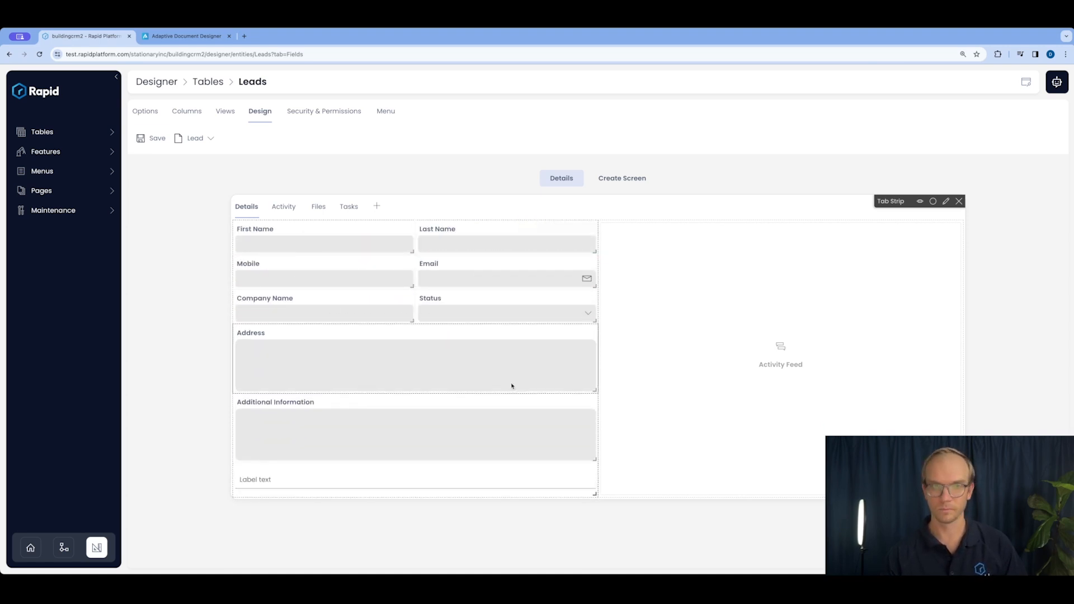
# - Change the form's label text to "Lead Details" and move the label above the First Name field
pyautogui.tripleClick(255, 480)
pyautogui.write('Lead Details')
pyautogui.moveTo(542, 483); pyautogui.dragTo(415, 233)
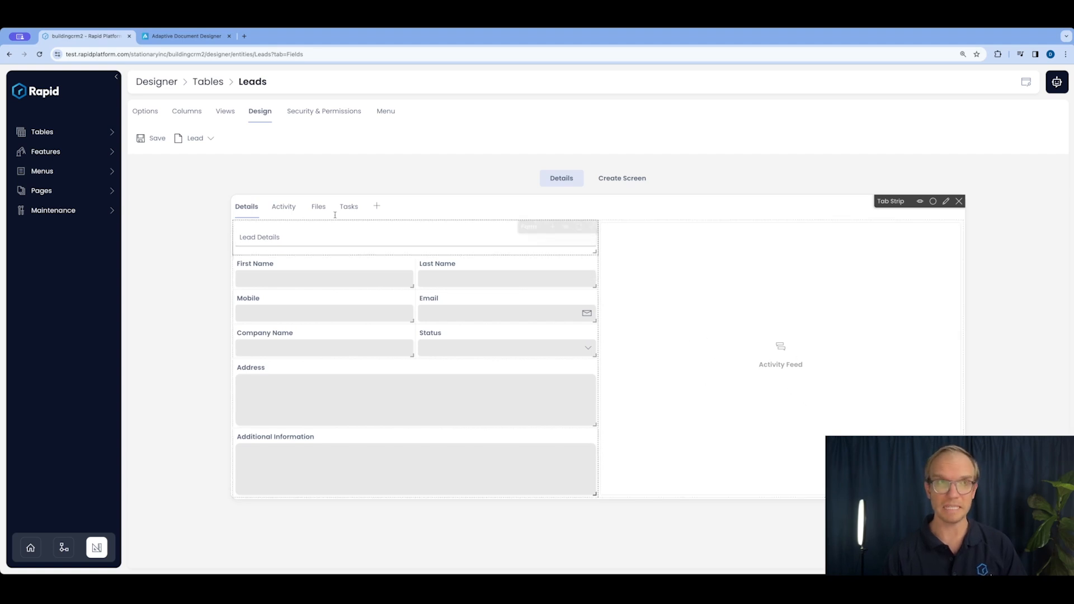
# - Arrange the Create Screen form in the same half-width field pairs as the Details form and save the design
pyautogui.click(620, 180)
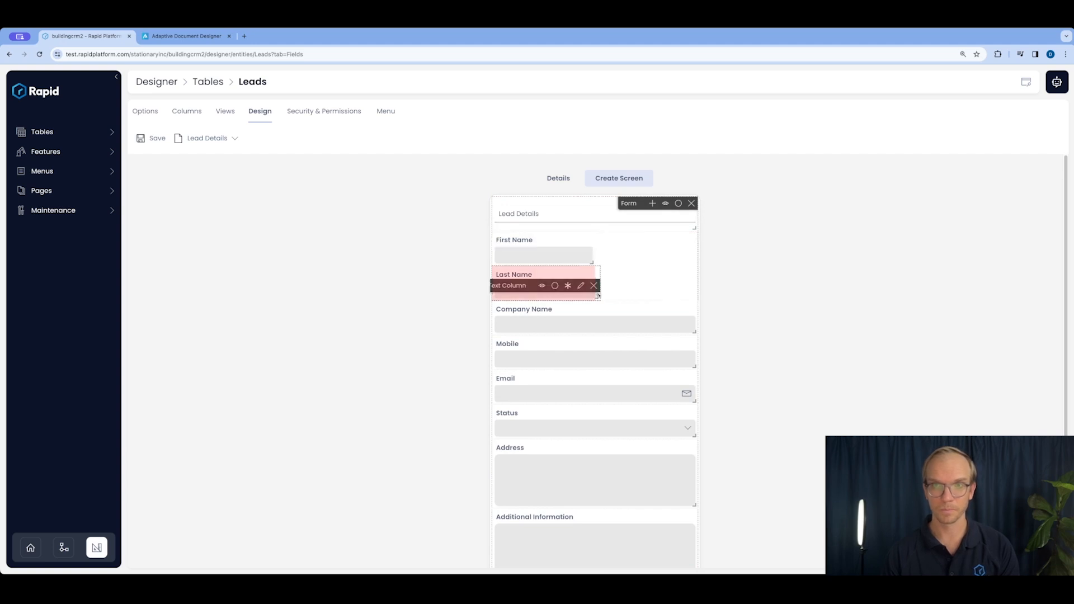
pyautogui.moveTo(616, 297); pyautogui.dragTo(594, 296)
pyautogui.moveTo(694, 297); pyautogui.dragTo(595, 296)
pyautogui.moveTo(694, 332); pyautogui.dragTo(594, 331)
pyautogui.moveTo(695, 366); pyautogui.dragTo(595, 367)
pyautogui.moveTo(694, 400); pyautogui.dragTo(594, 400)
pyautogui.moveTo(527, 322); pyautogui.dragTo(507, 295)
pyautogui.moveTo(507, 358); pyautogui.dragTo(610, 326)
pyautogui.click(141, 141)
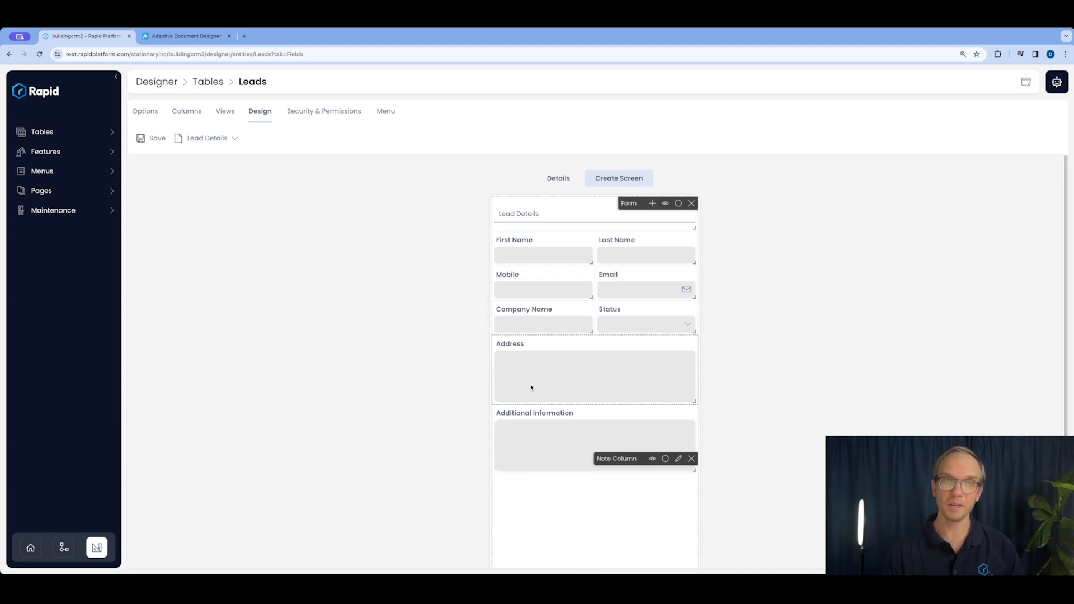
# - Create a new record in Leads with first name Test, last name Lead and status New
pyautogui.click(22, 93)
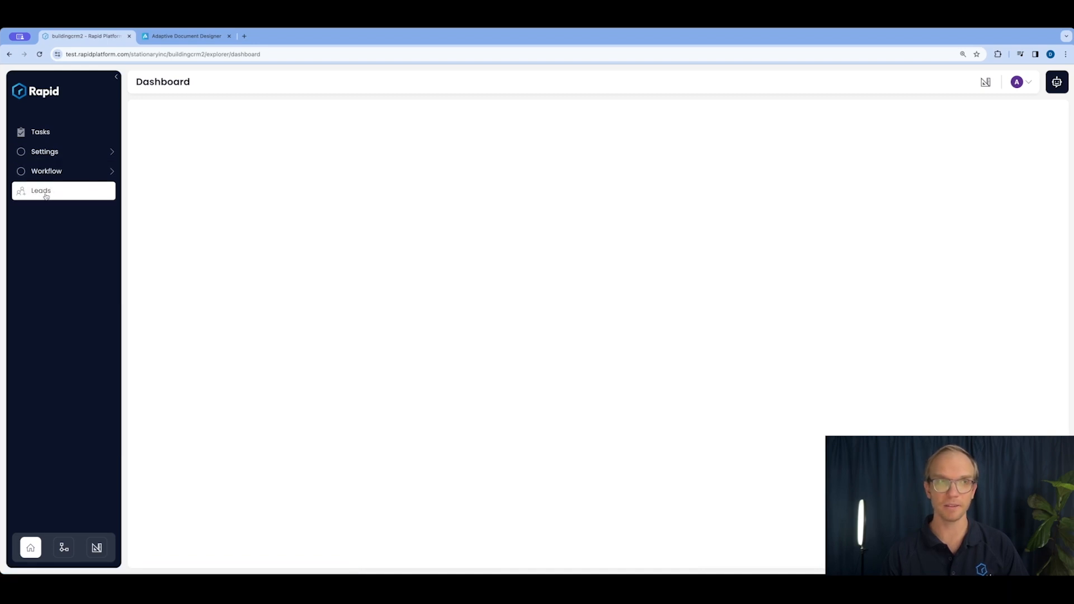
pyautogui.click(43, 193)
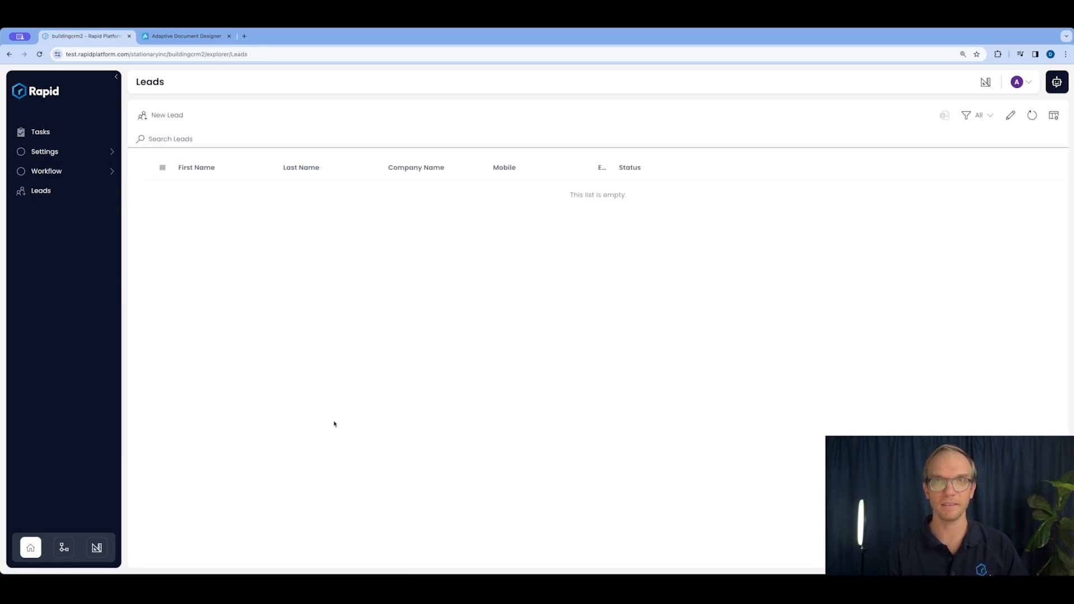
pyautogui.click(163, 116)
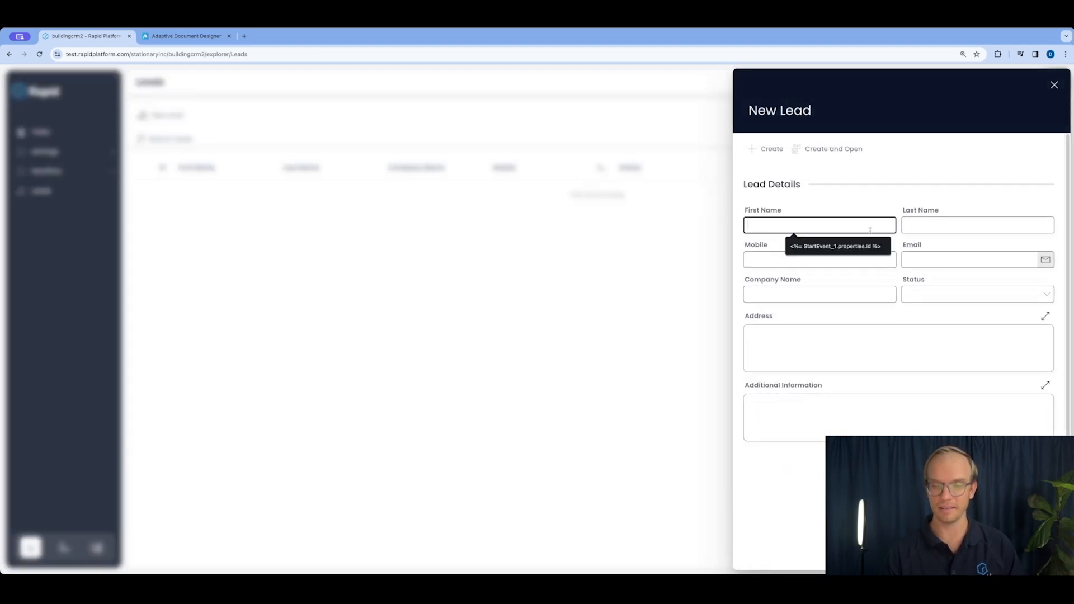
pyautogui.write('Test')
pyautogui.press('Tab')
pyautogui.write('Lead')
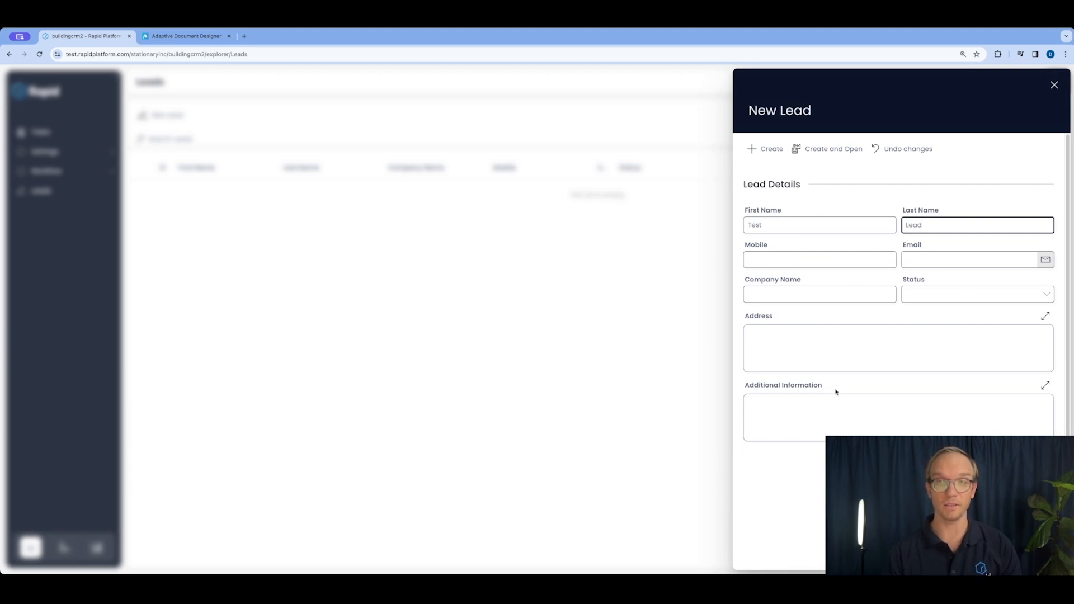
pyautogui.click(1047, 295)
pyautogui.click(923, 333)
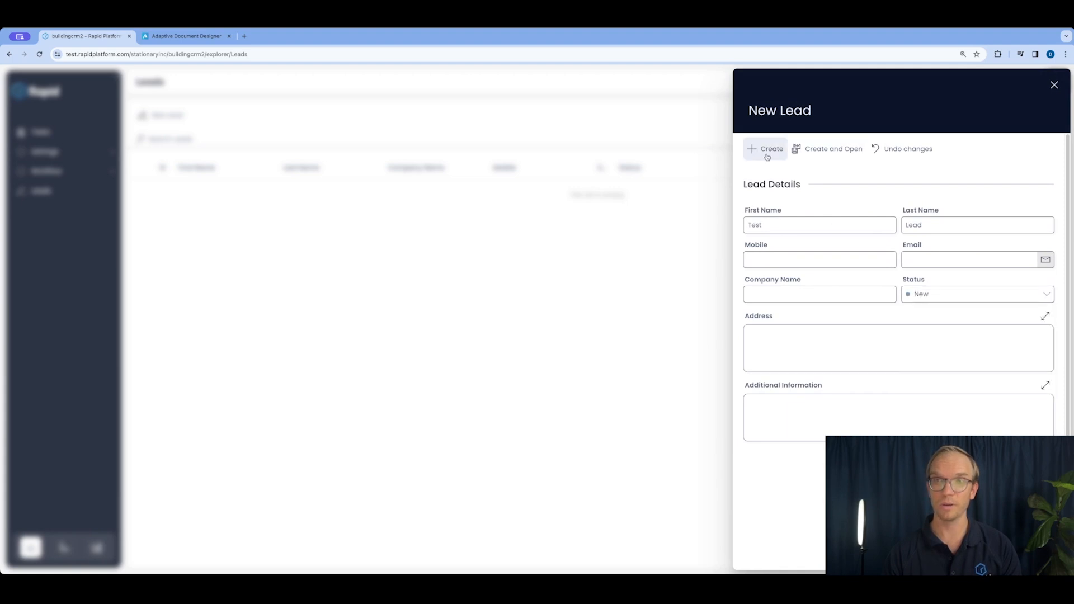
pyautogui.click(765, 149)
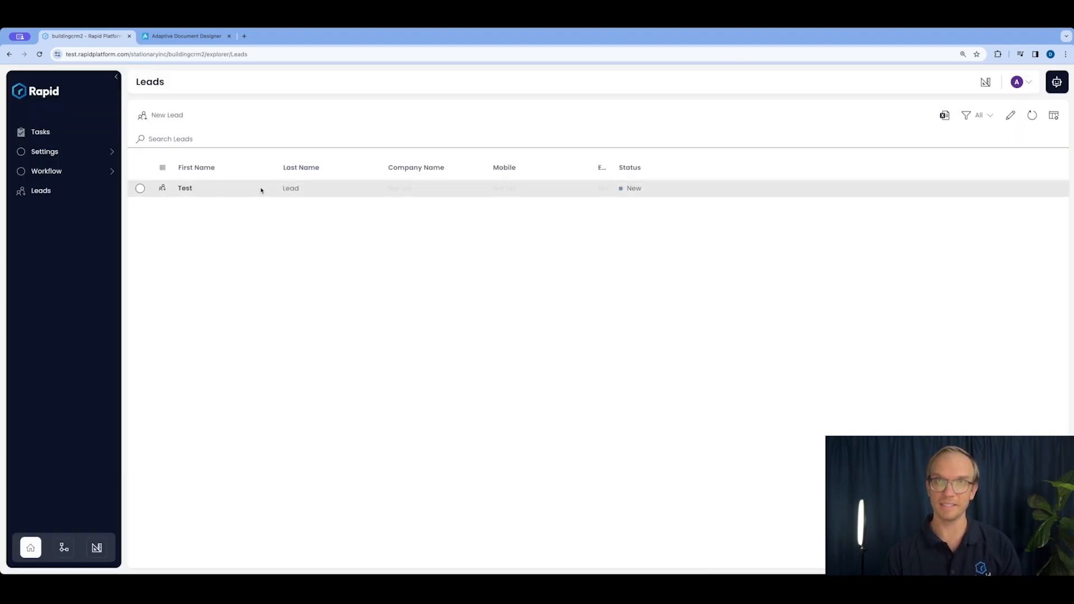
# - Open the Test lead and post the comment "COntacted lead and discussed XYZ" to its timeline
pyautogui.click(307, 190)
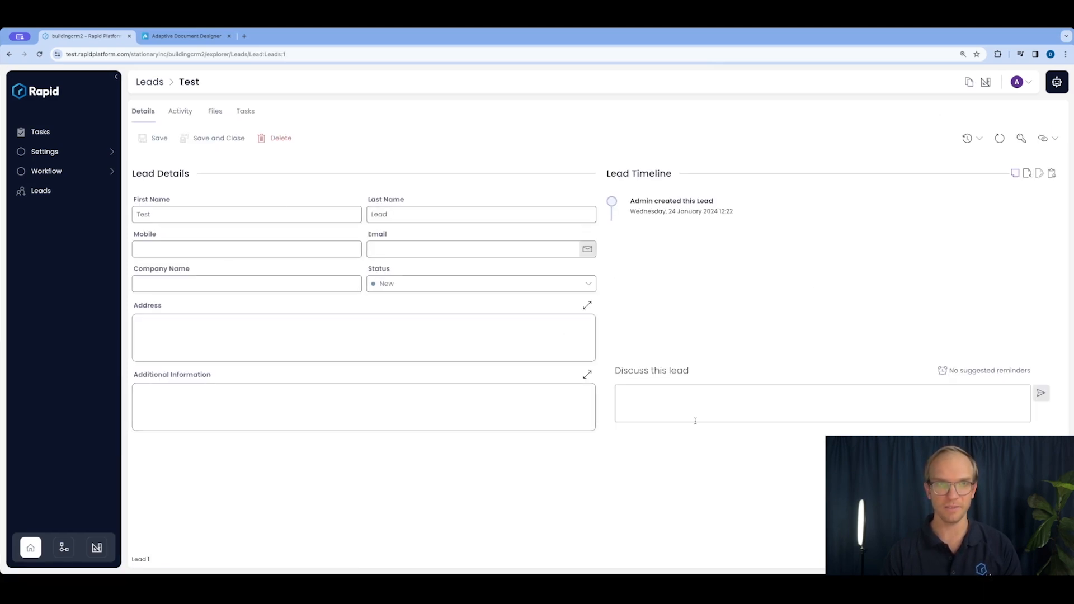
pyautogui.write('COntacte')
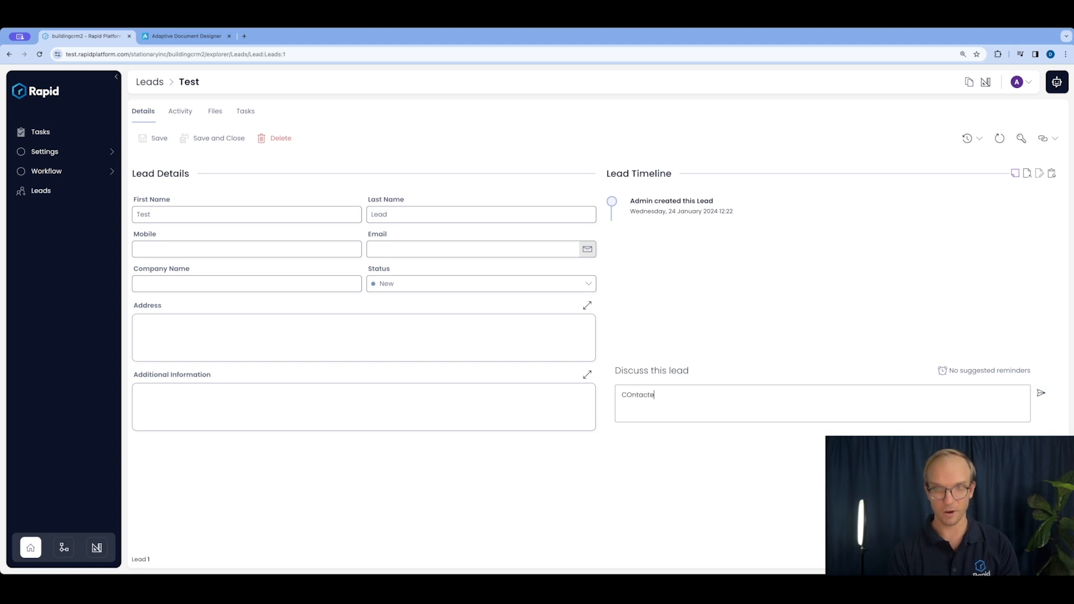
pyautogui.write('d lead and ')
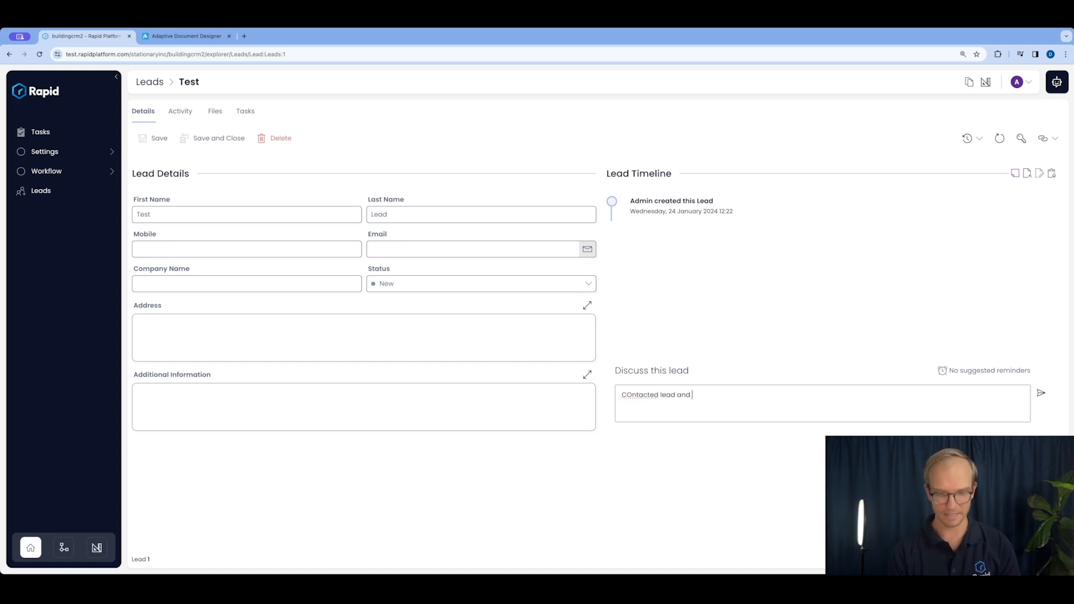
pyautogui.write('discussed ')
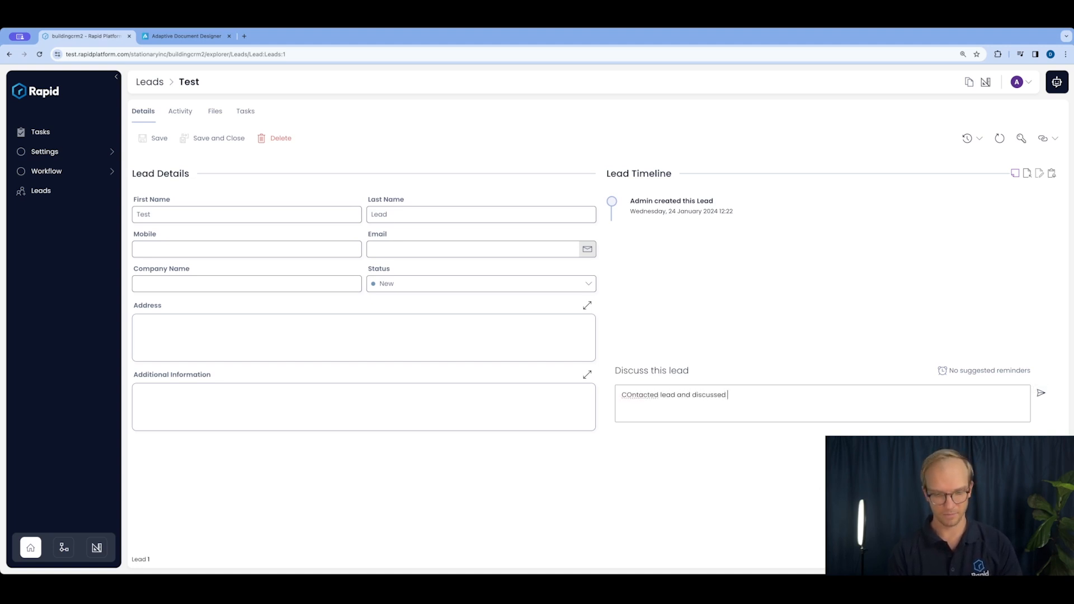
pyautogui.write('XYZ')
pyautogui.click(1040, 393)
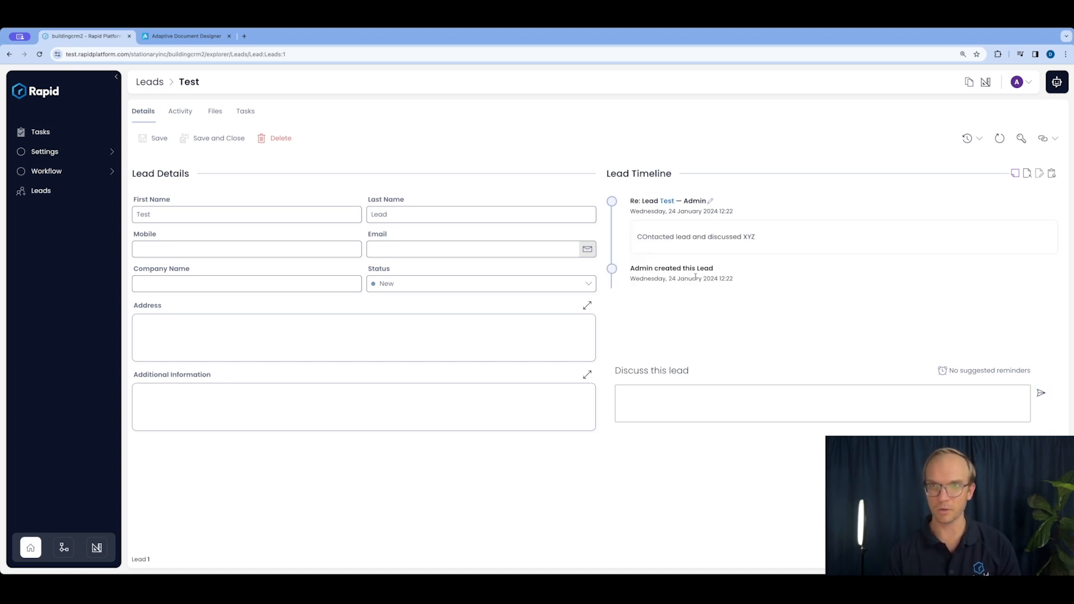
# - Enter "email" as the Test lead's email value and save the record
pyautogui.click(387, 253)
pyautogui.write('email')
pyautogui.click(156, 139)
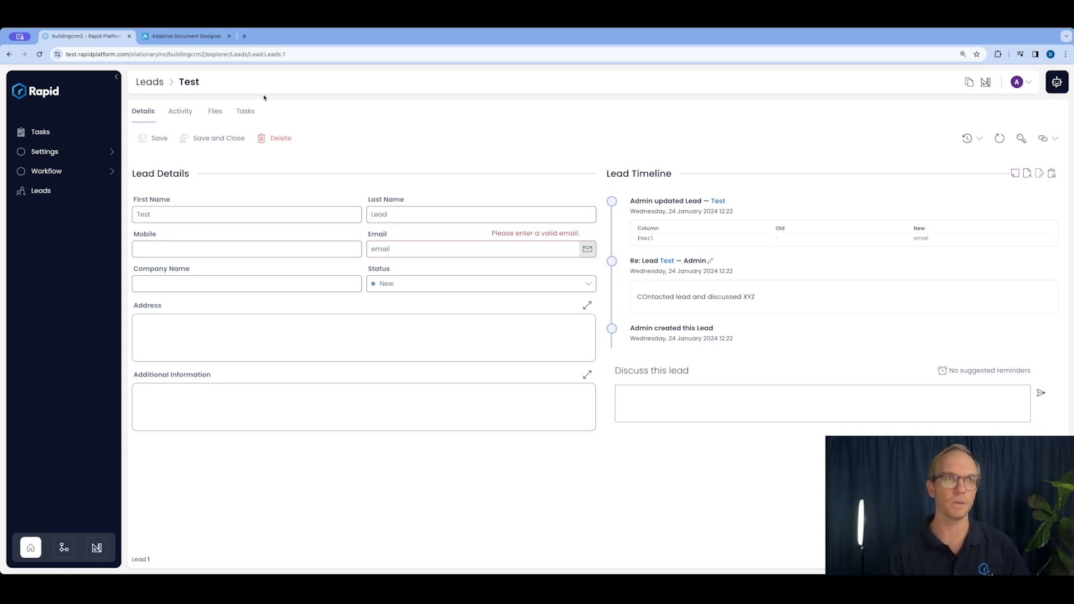
# - Switch to Adaptive Designer and create a form titled "New Leads Form" with Draft classification
pyautogui.click(181, 37)
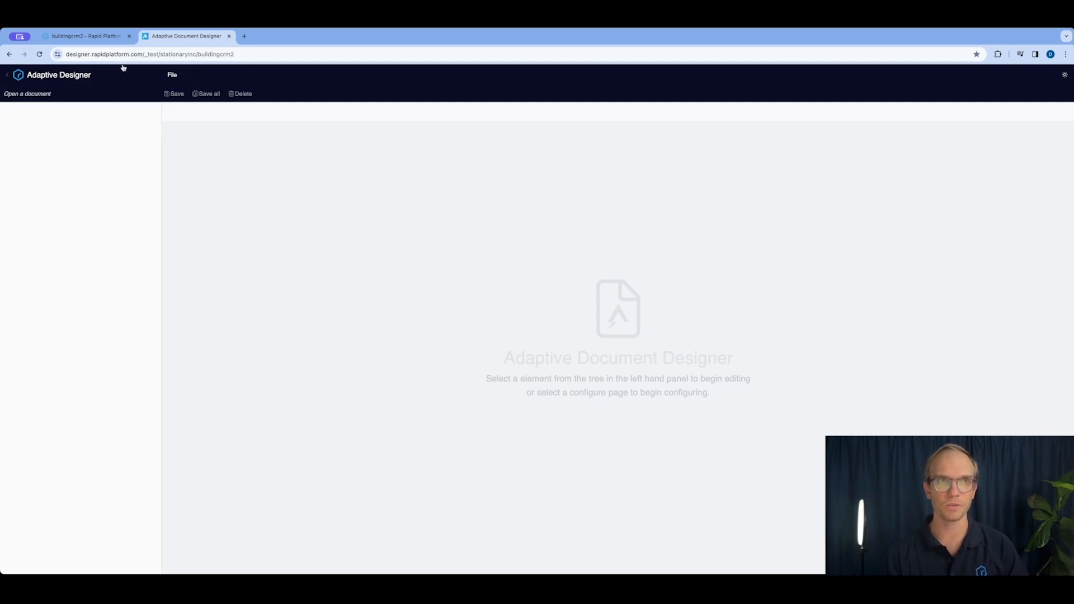
pyautogui.click(171, 77)
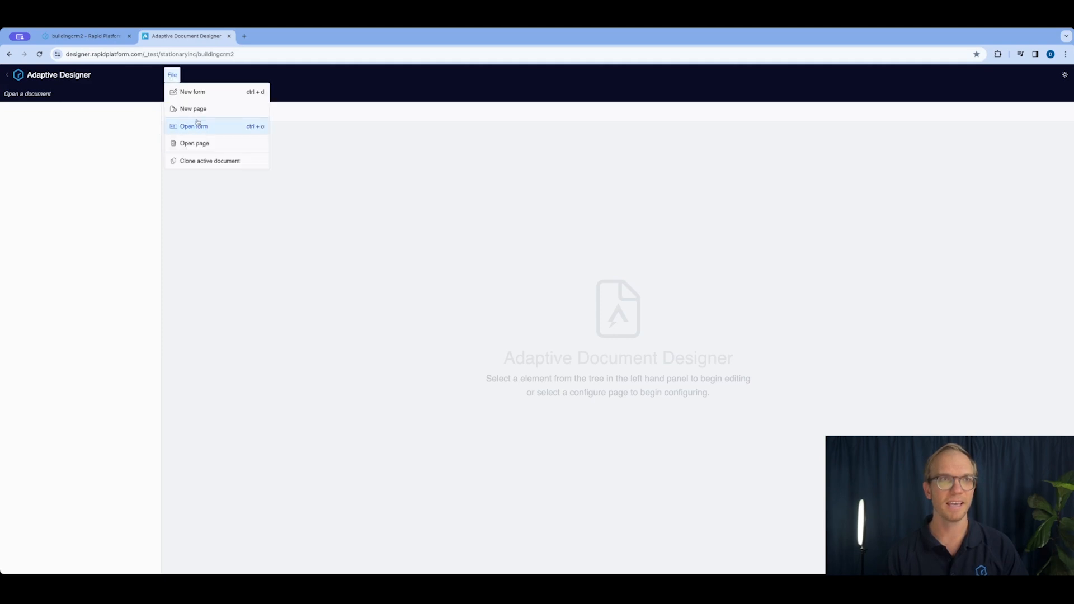
pyautogui.click(193, 92)
pyautogui.click(472, 274)
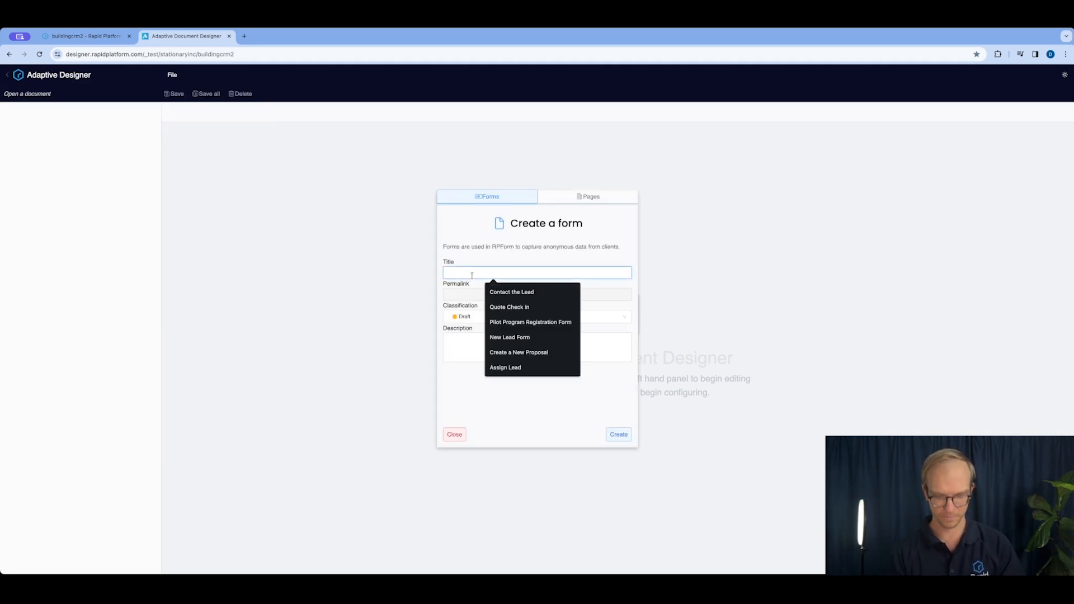
pyautogui.write('Lead')
pyautogui.press('BackSpace')
pyautogui.press('BackSpace')
pyautogui.press('BackSpace')
pyautogui.press('BackSpace')
pyautogui.write('New Leads')
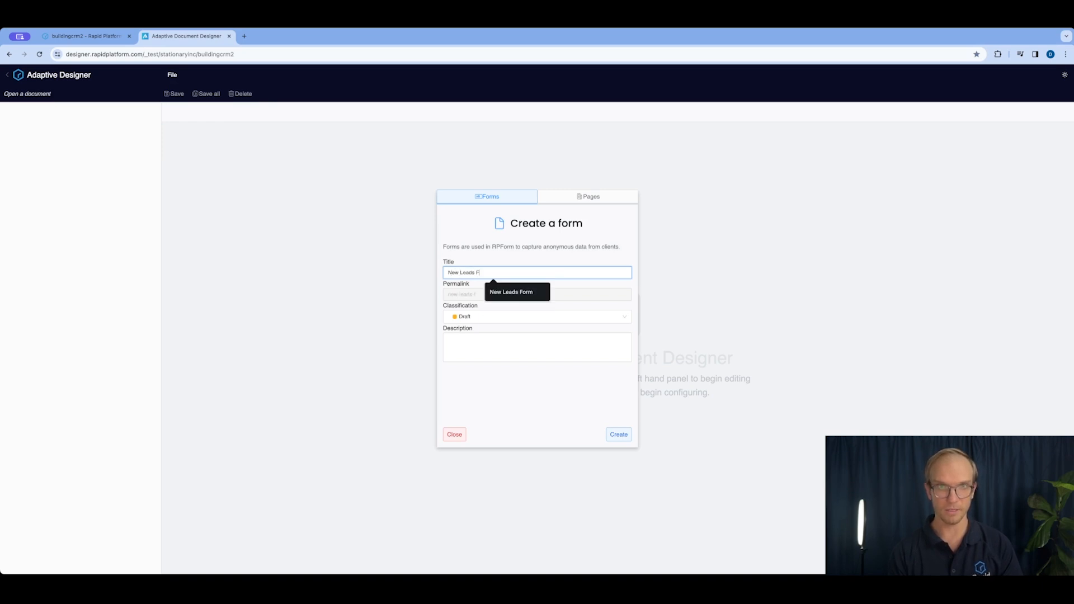
pyautogui.write(' Form')
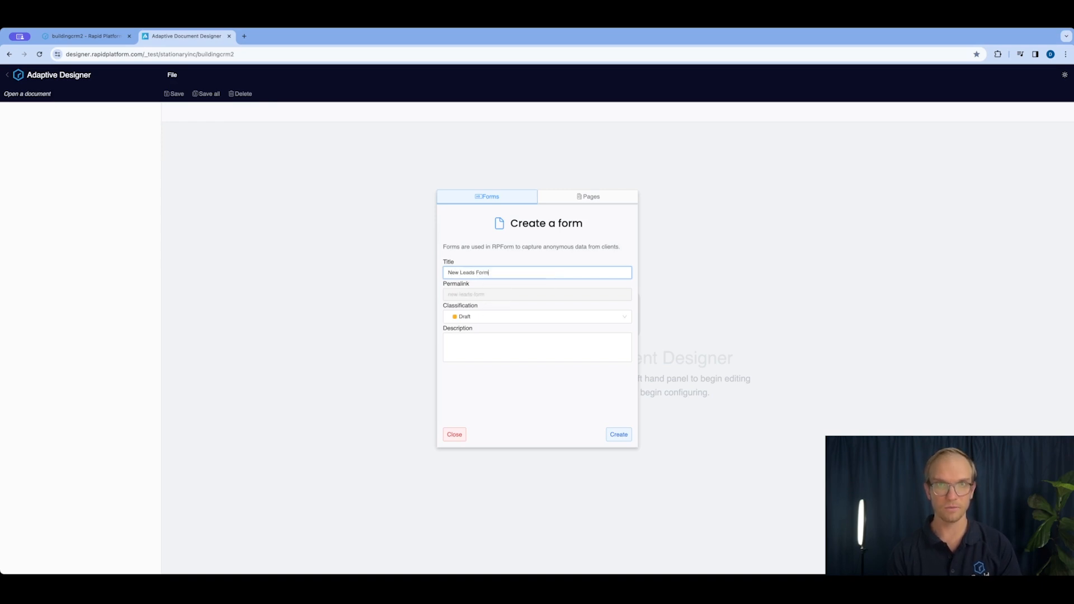
pyautogui.click(624, 438)
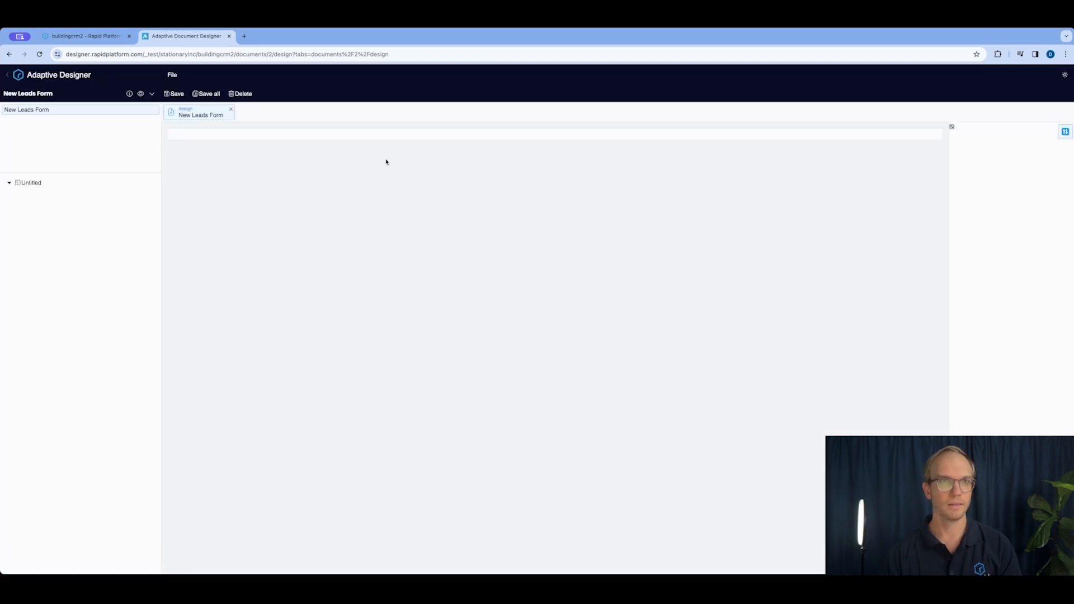
# - Add a Static Text element to the empty form
pyautogui.click(556, 141)
pyautogui.write('stat')
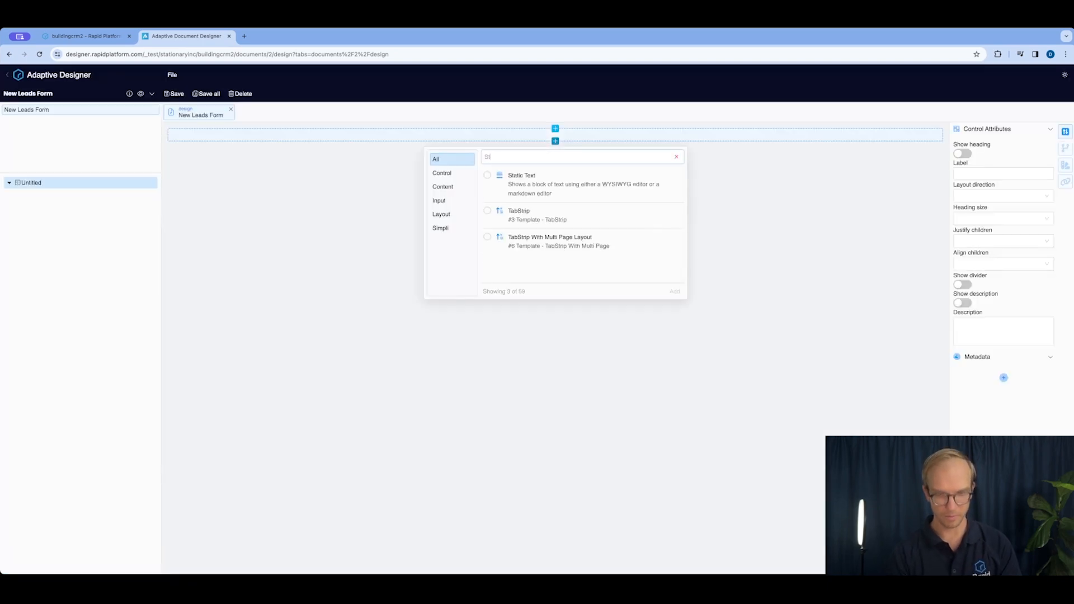
pyautogui.press('Down')
pyautogui.press('Return')
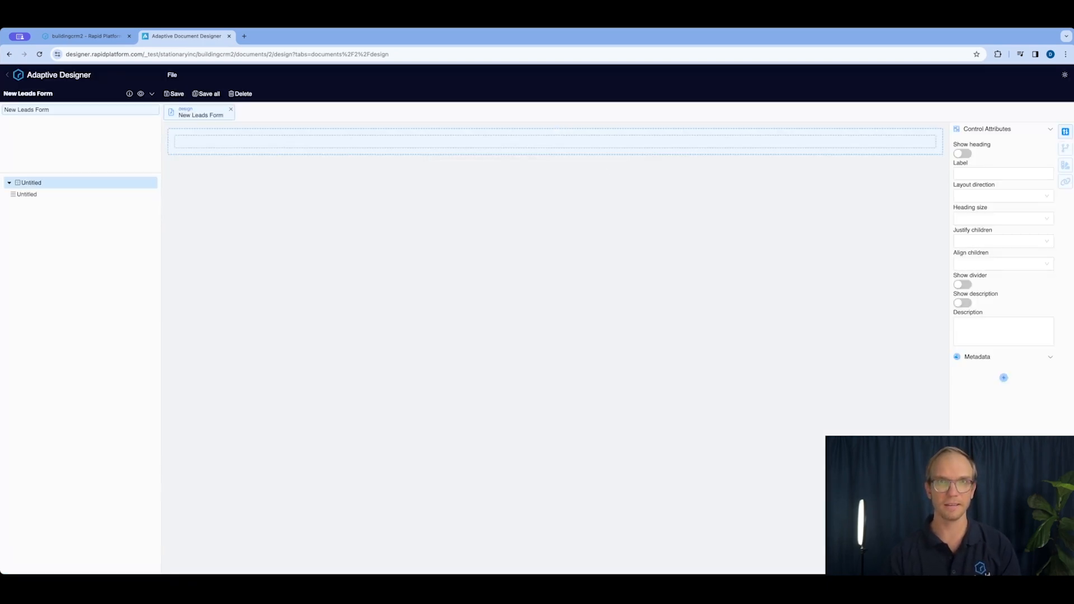
# - Write "Contact Us" as Heading 2 above "Please complete the form below and we will be in contact with you." and save
pyautogui.click(558, 145)
pyautogui.write('COntct')
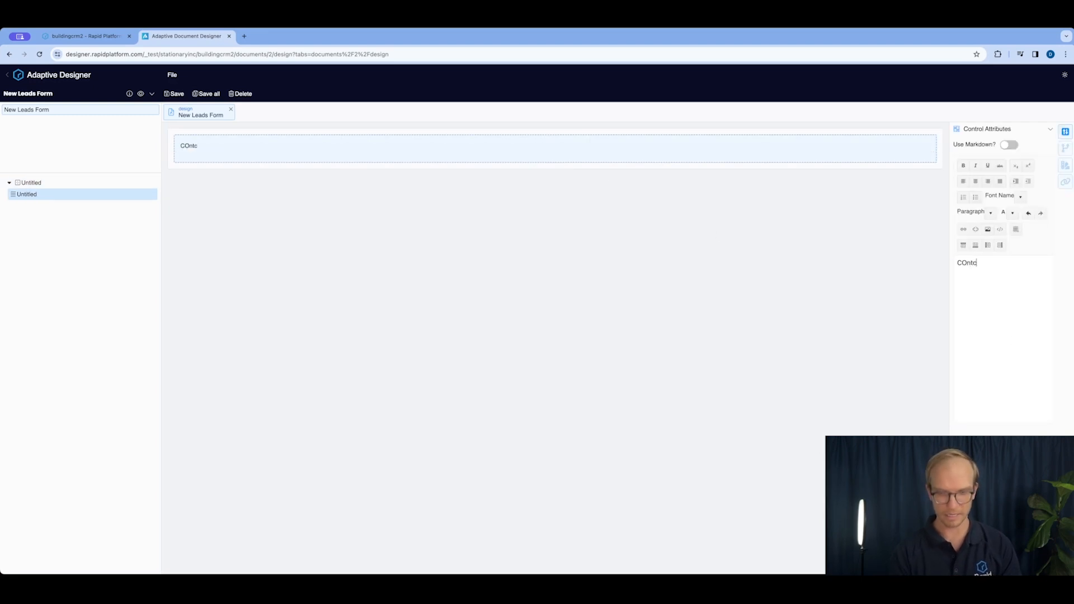
pyautogui.press('BackSpace')
pyautogui.write('ontact Us')
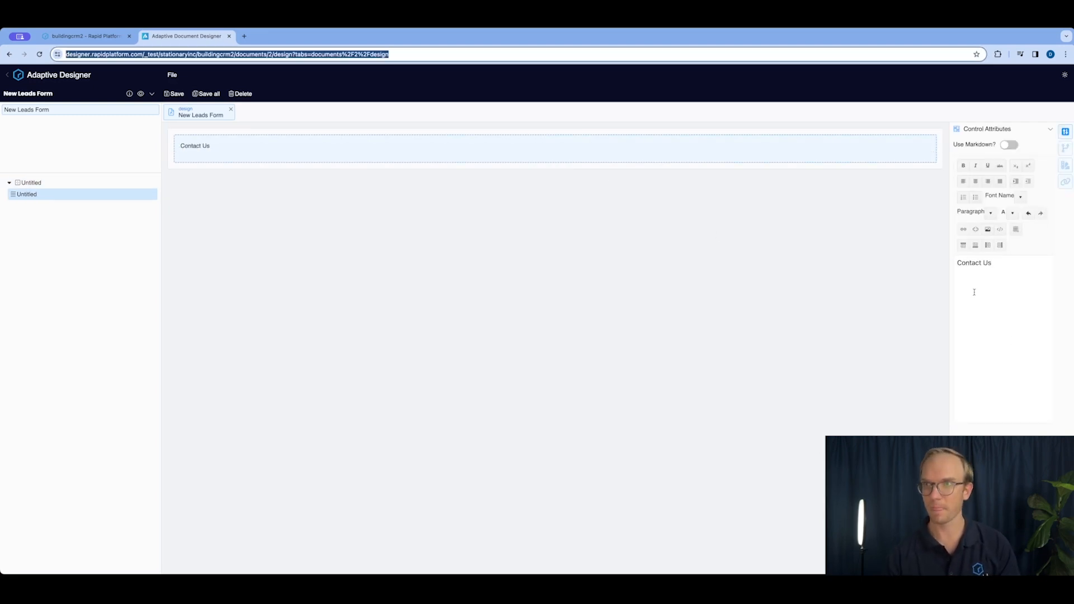
pyautogui.press('Return')
pyautogui.write('Please complete the form below and we will be in contact with you.')
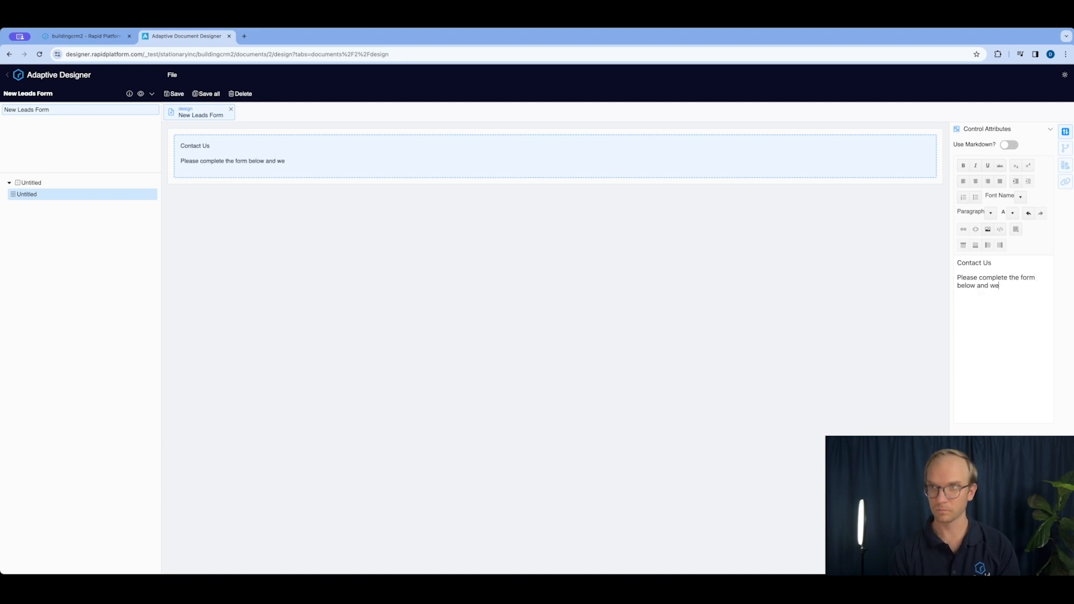
pyautogui.click(991, 213)
pyautogui.click(974, 280)
pyautogui.press('super+s')
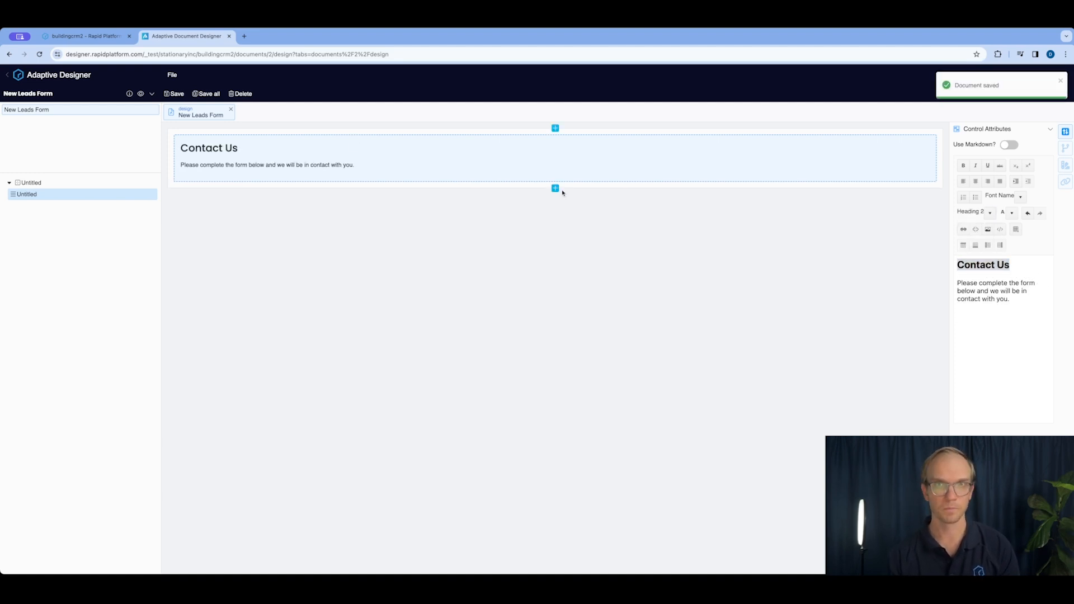
# - Insert a reduced-size spacer below the static text and add a section beneath it
pyautogui.click(556, 188)
pyautogui.click(594, 193)
pyautogui.click(1002, 178)
pyautogui.click(974, 207)
pyautogui.click(556, 214)
pyautogui.write('Sec')
pyautogui.click(624, 164)
pyautogui.click(810, 281)
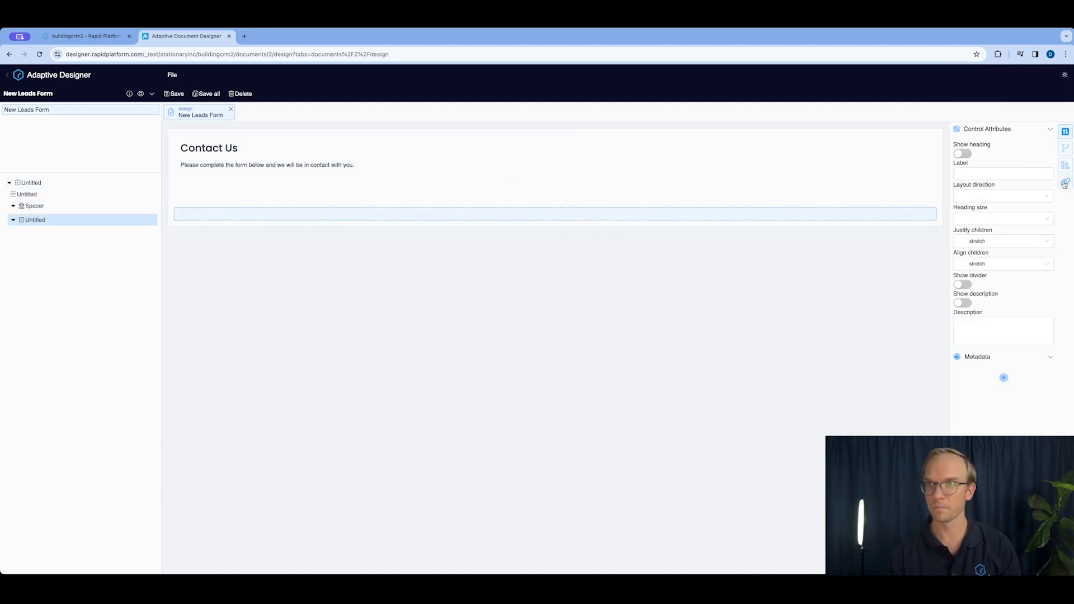
# - Link the new section to the Leads table and save the form
pyautogui.click(1065, 182)
pyautogui.click(1003, 169)
pyautogui.click(989, 212)
pyautogui.click(999, 208)
pyautogui.write('Lead')
pyautogui.click(973, 225)
pyautogui.press('super+s')
# - Add the First Name, Last Name, Email, Mobile, Company Name, Address and Additional Information fields to the section
pyautogui.click(556, 207)
pyautogui.click(583, 226)
pyautogui.scroll(-6, 672, 222)
pyautogui.click(671, 222)
pyautogui.click(668, 244)
pyautogui.click(663, 197)
pyautogui.click(661, 225)
pyautogui.click(669, 200)
pyautogui.click(669, 224)
pyautogui.click(804, 276)
# - Add a column layout at the start of the section with 2 columns and a column gap of 6, and save
pyautogui.click(555, 207)
pyautogui.click(576, 199)
pyautogui.click(649, 165)
pyautogui.click(805, 276)
pyautogui.click(1050, 154)
pyautogui.doubleClick(1036, 201)
pyautogui.write('6')
pyautogui.click(174, 94)
# - Move First Name, Last Name, Email and Mobile into the two-column layout and save the form
pyautogui.moveTo(36, 247)
pyautogui.mouseDown()
pyautogui.moveTo(53, 250)
pyautogui.moveTo(46, 255)
pyautogui.mouseUp()
pyautogui.moveTo(30, 270)
pyautogui.mouseDown()
pyautogui.moveTo(45, 255)
pyautogui.moveTo(38, 271)
pyautogui.mouseUp()
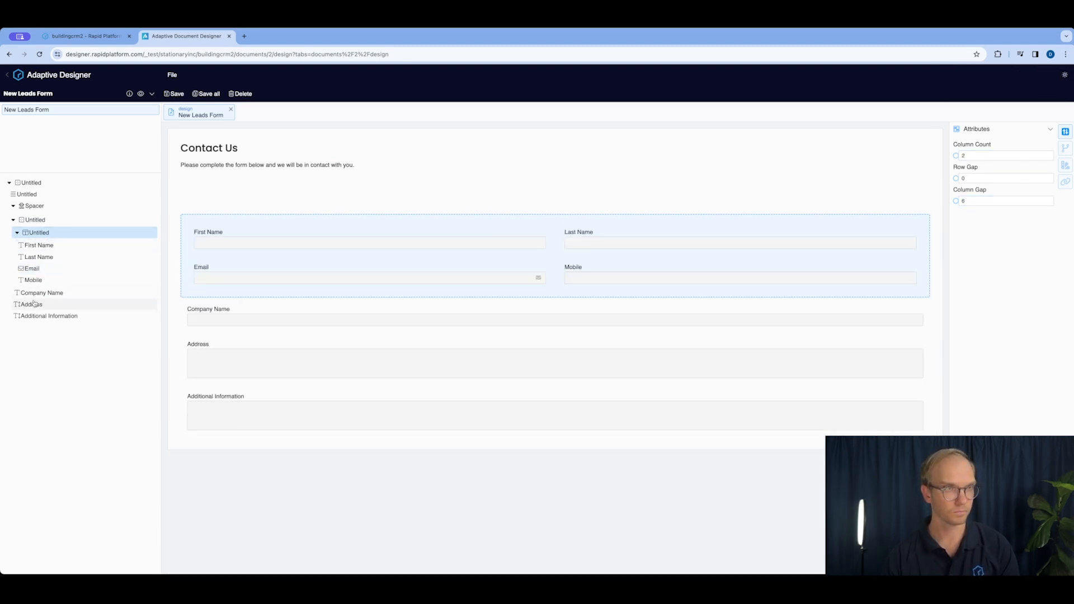
pyautogui.click(173, 95)
# - Add a spacer below the field section and choose a smaller size for it
pyautogui.click(557, 445)
pyautogui.click(573, 469)
pyautogui.click(574, 469)
pyautogui.click(1001, 178)
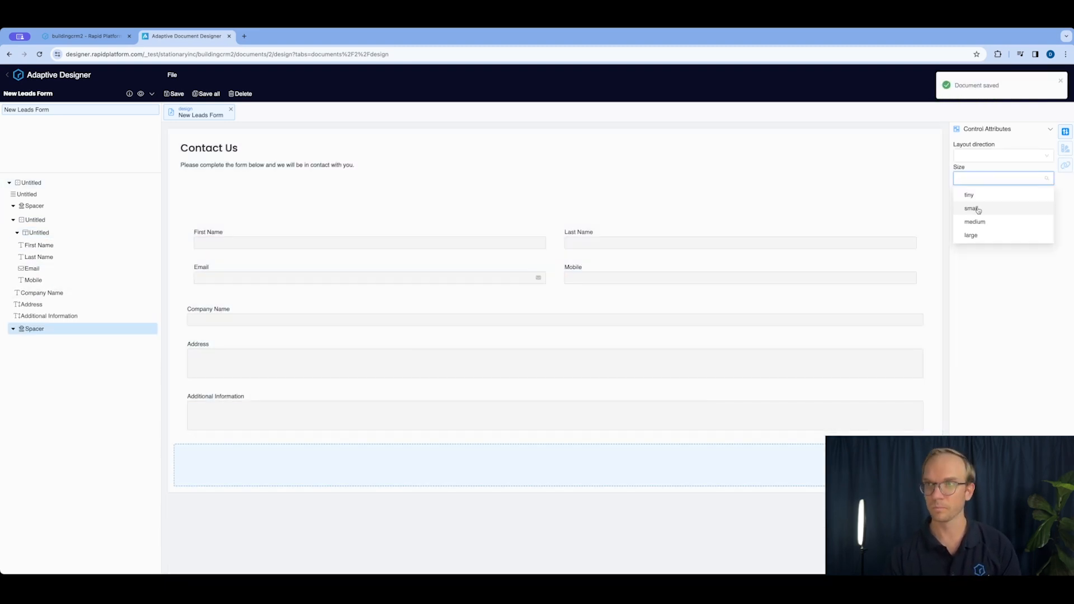
pyautogui.click(984, 220)
# - Add a Submit button below the last spacer, assign it the Submit action and save the form
pyautogui.click(594, 473)
pyautogui.click(556, 475)
pyautogui.click(554, 352)
pyautogui.click(198, 482)
pyautogui.click(963, 345)
pyautogui.click(1066, 165)
pyautogui.click(1003, 166)
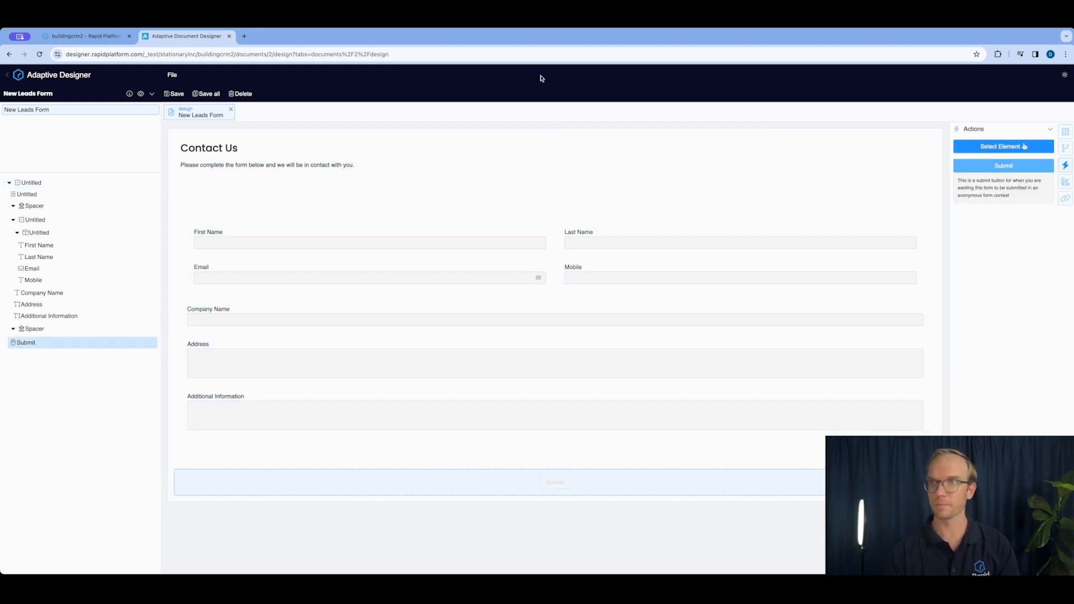
pyautogui.click(173, 95)
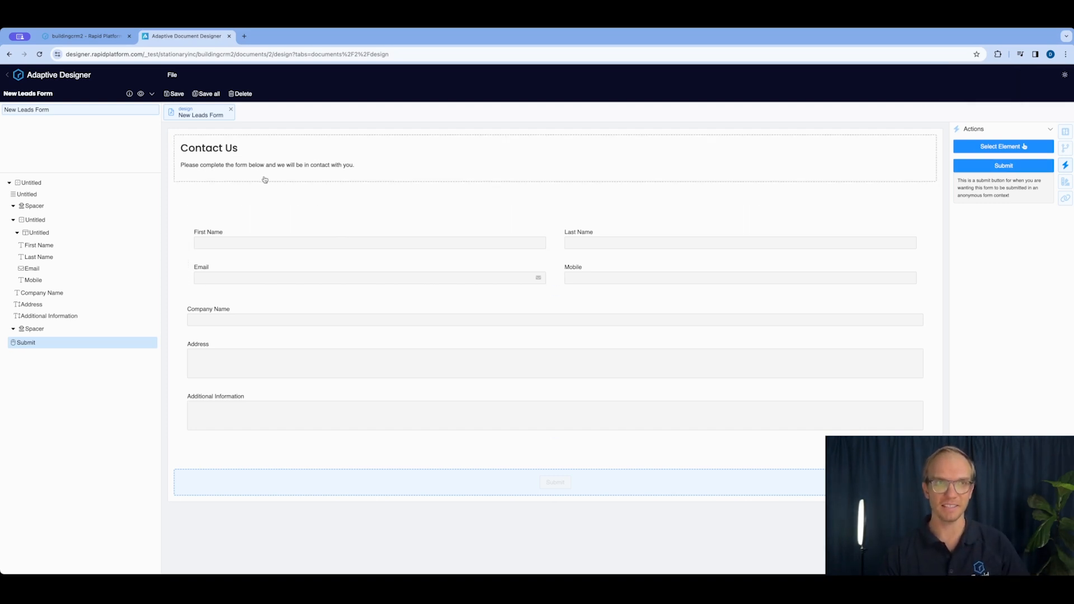
pyautogui.click(177, 221)
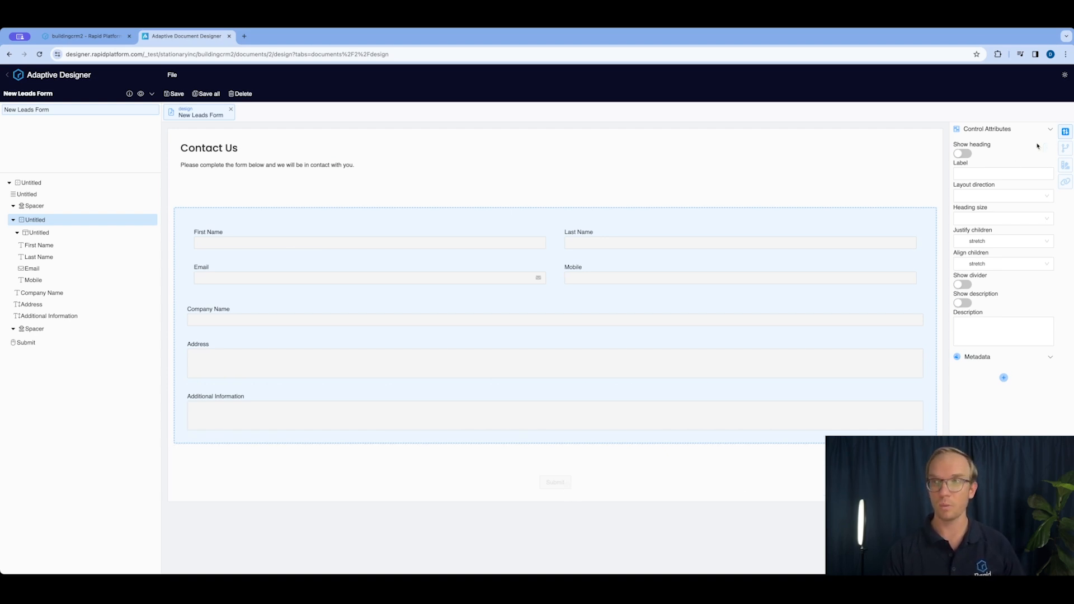
pyautogui.click(606, 484)
pyautogui.click(1066, 165)
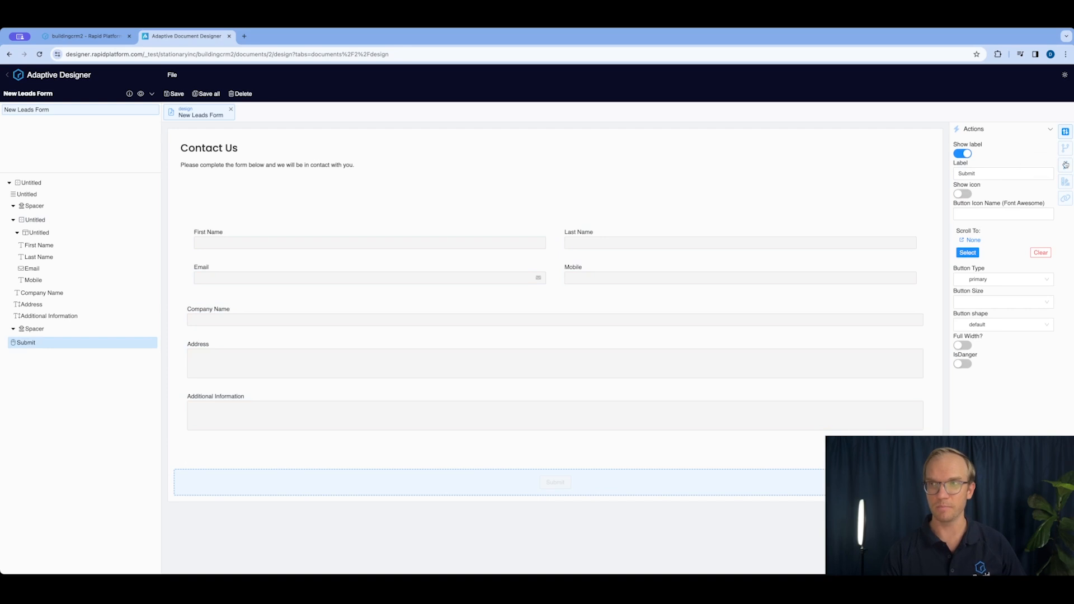
# - Create a share link for the Default state of New Leads Form and open the public form
pyautogui.click(130, 93)
pyautogui.click(524, 177)
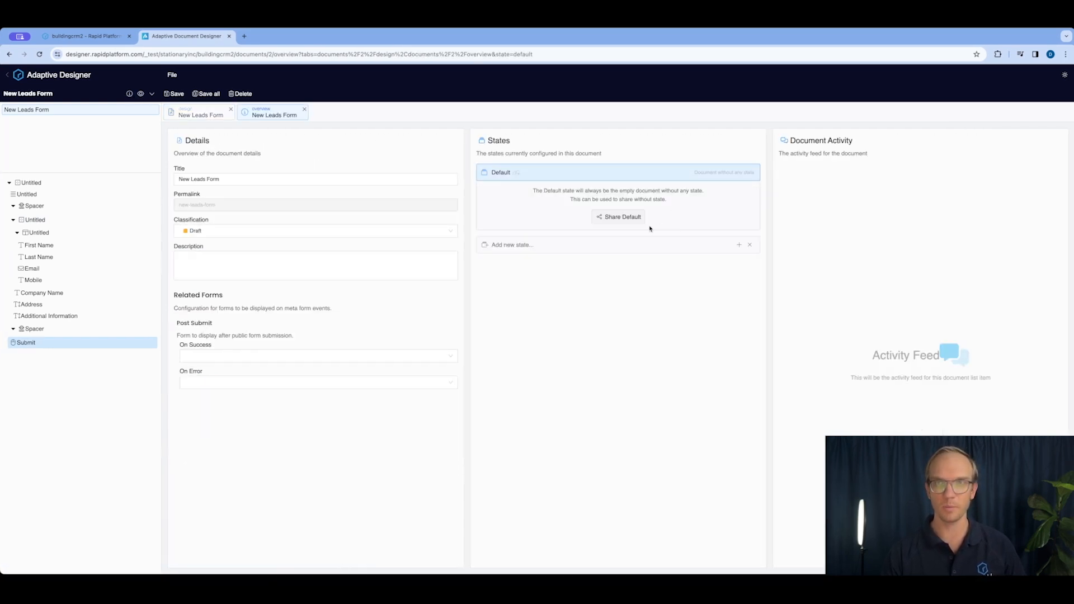
pyautogui.click(626, 222)
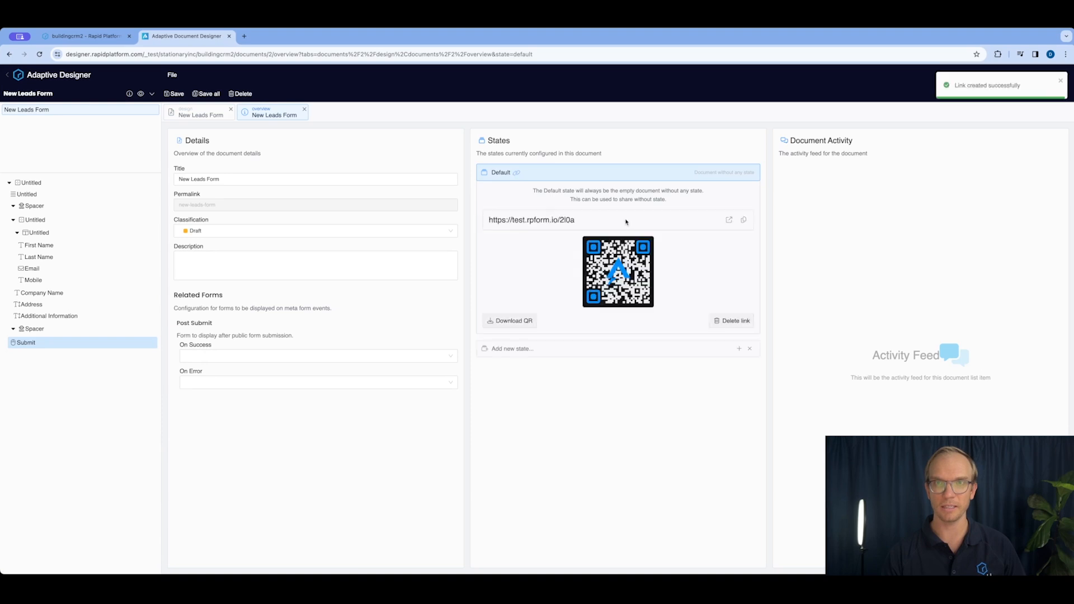
pyautogui.click(729, 220)
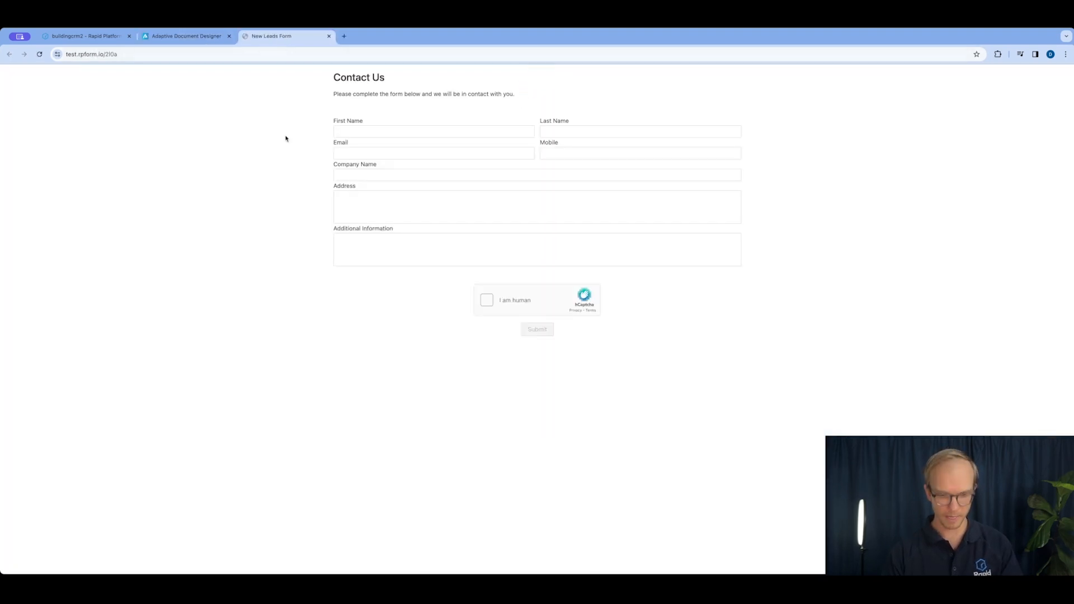
# - Fill in the contact's name, email, mobile number and address, with Business 123 as the company name
pyautogui.click(394, 130)
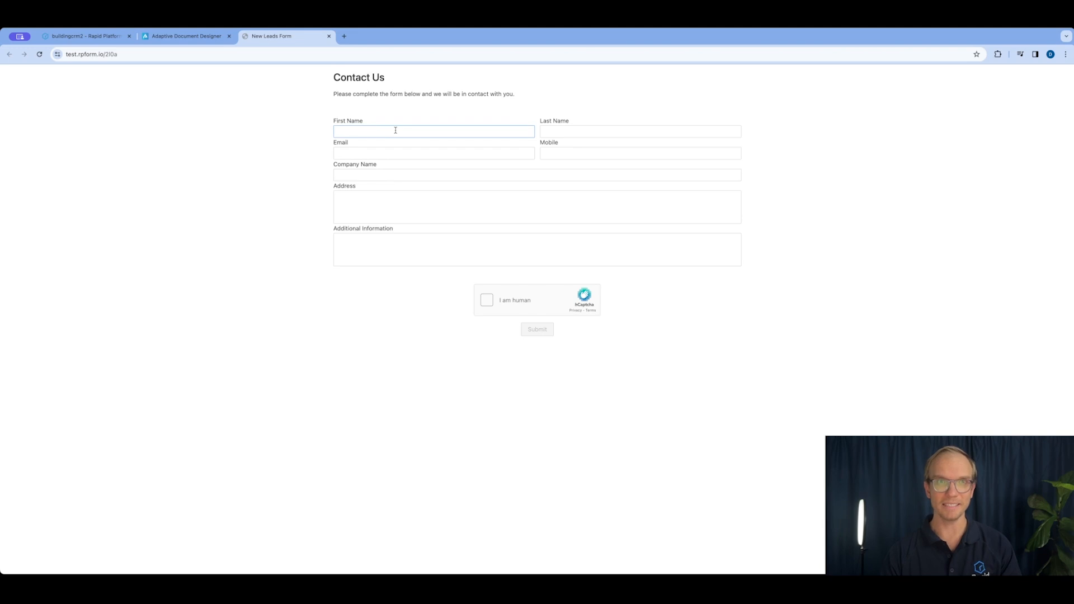
pyautogui.write('John')
pyautogui.press('Tab')
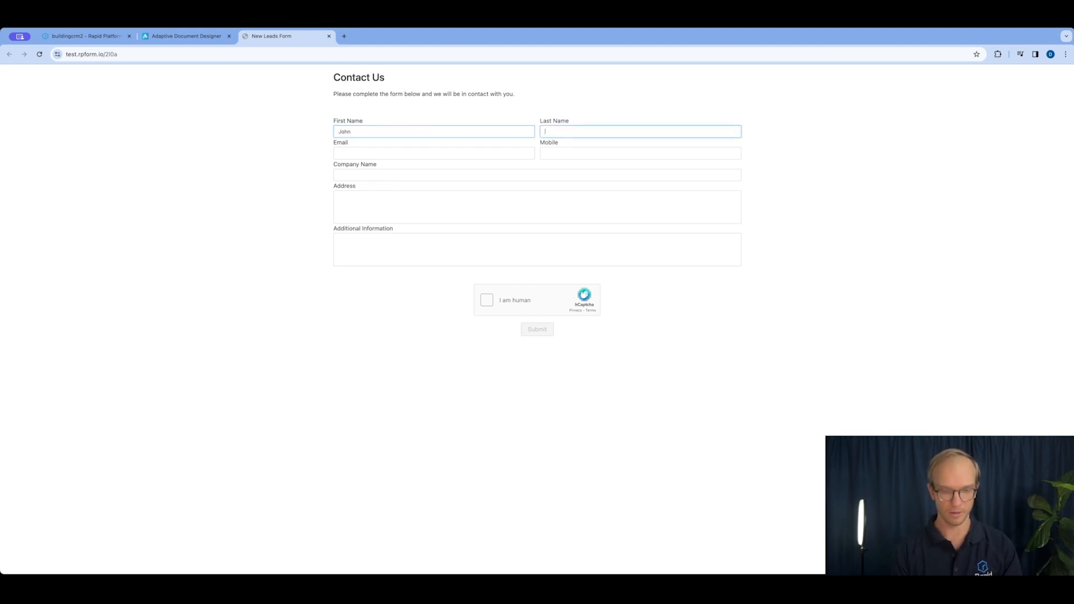
pyautogui.press('Tab')
pyautogui.write('email@email')
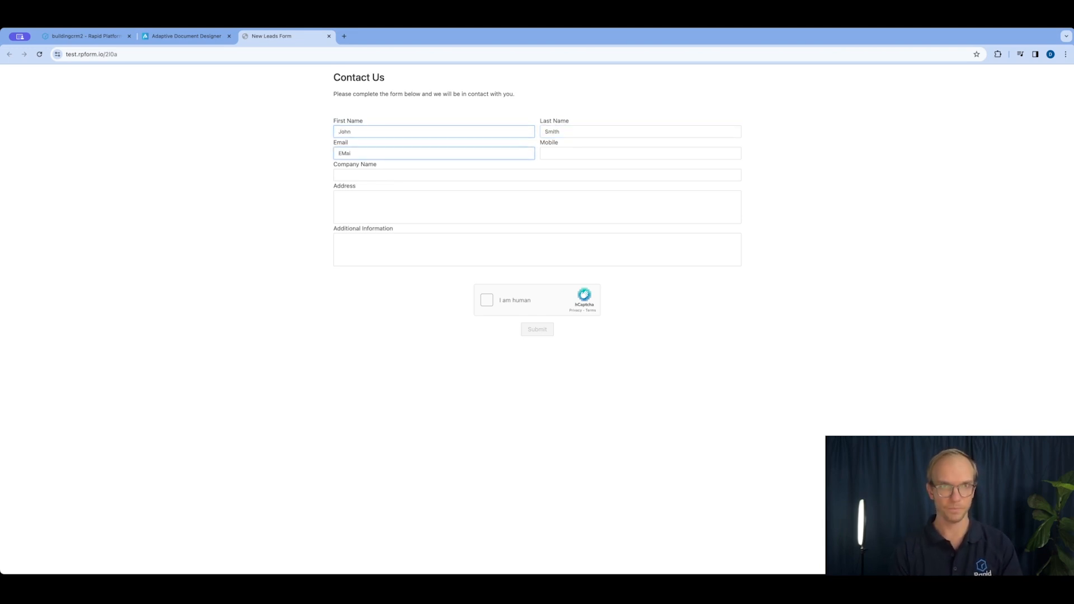
pyautogui.press('Tab')
pyautogui.write('0400 000 000')
pyautogui.press('Tab')
pyautogui.write('Business 123')
pyautogui.press('Tab')
pyautogui.write('123 Street')
# - Enter "Could I please have someone contact me back about your services." as additional information, complete the human check and submit the form
pyautogui.press('Tab')
pyautogui.write('COuld I please')
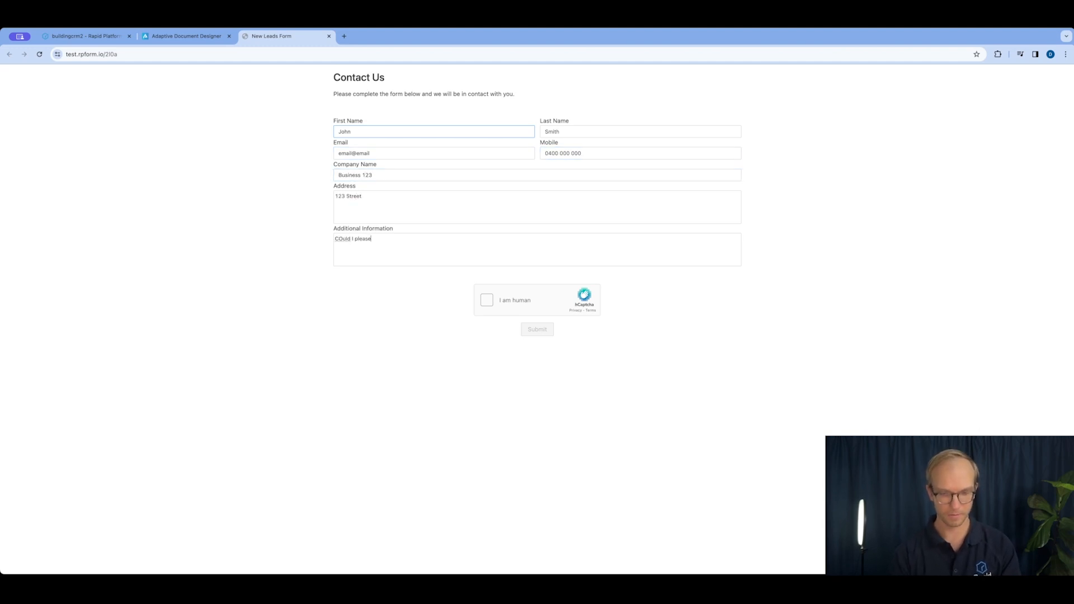
pyautogui.write(' have someone contact me back about your services.')
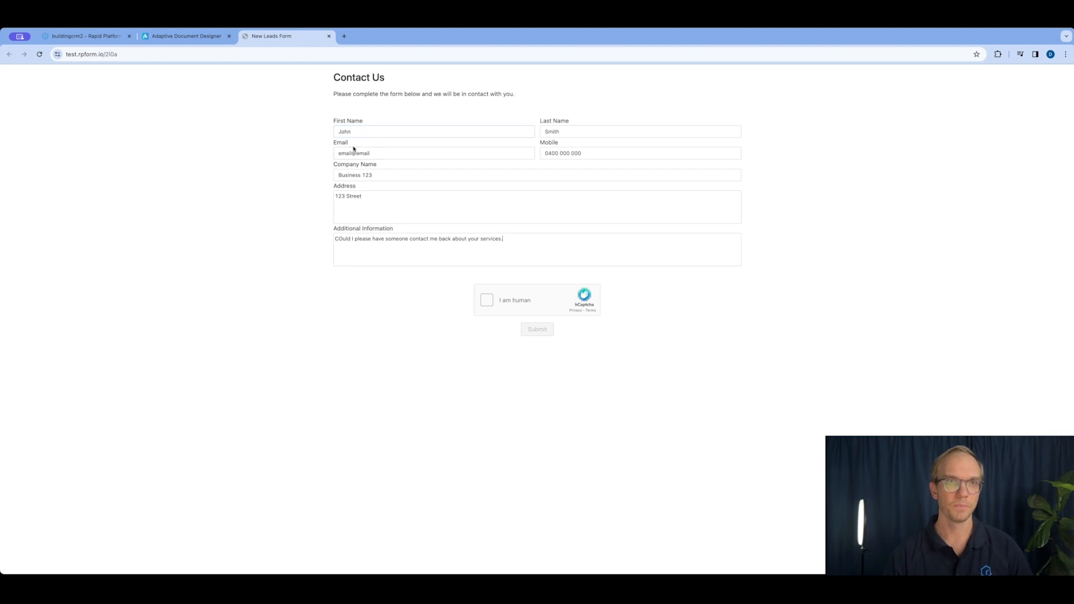
pyautogui.click(342, 239)
pyautogui.press('BackSpace')
pyautogui.write('o')
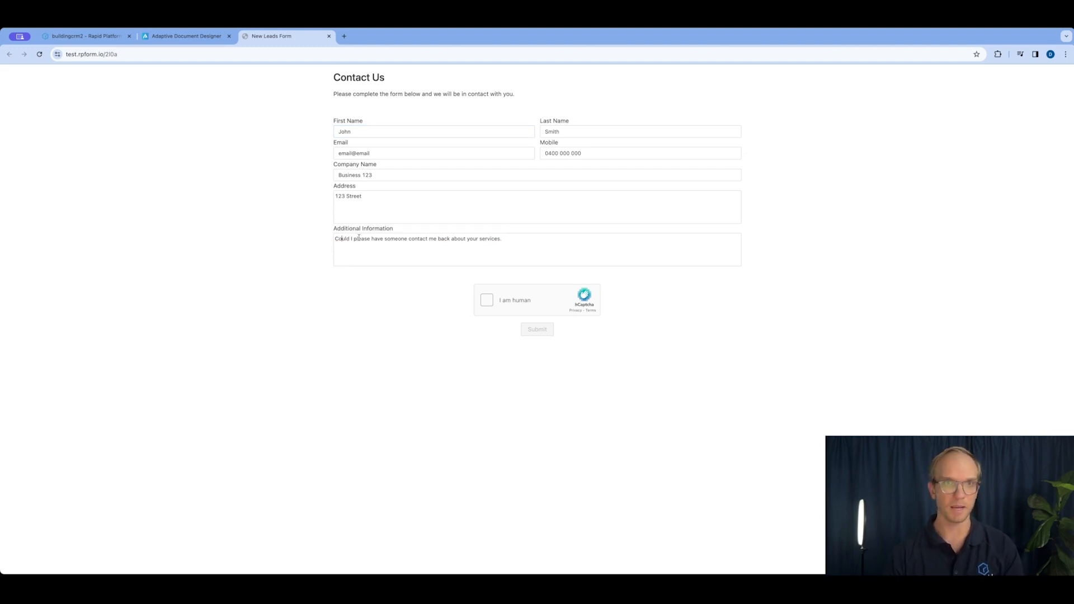
pyautogui.click(489, 303)
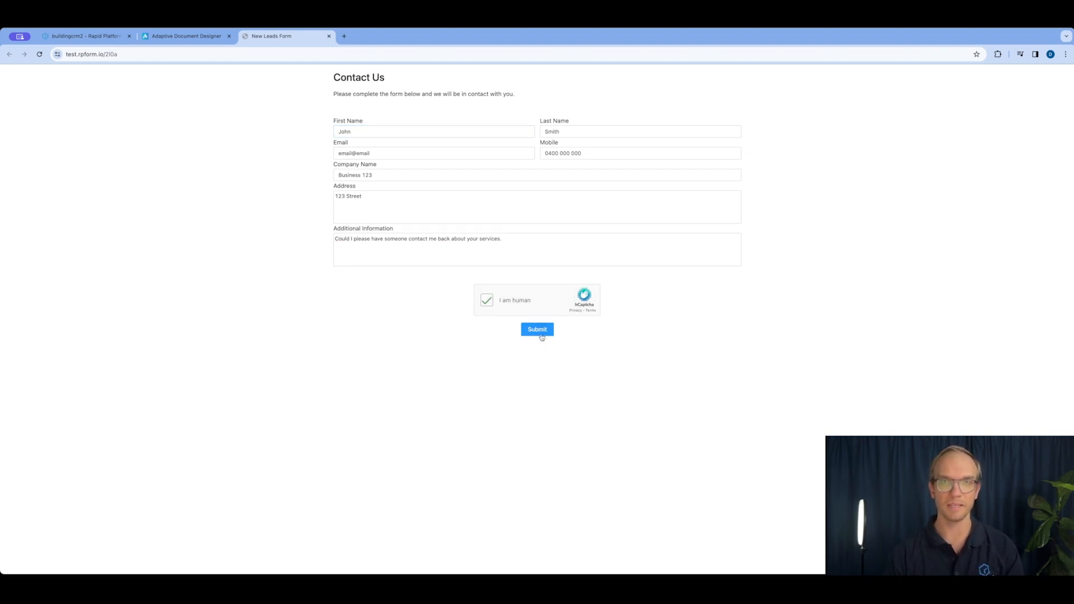
pyautogui.click(539, 330)
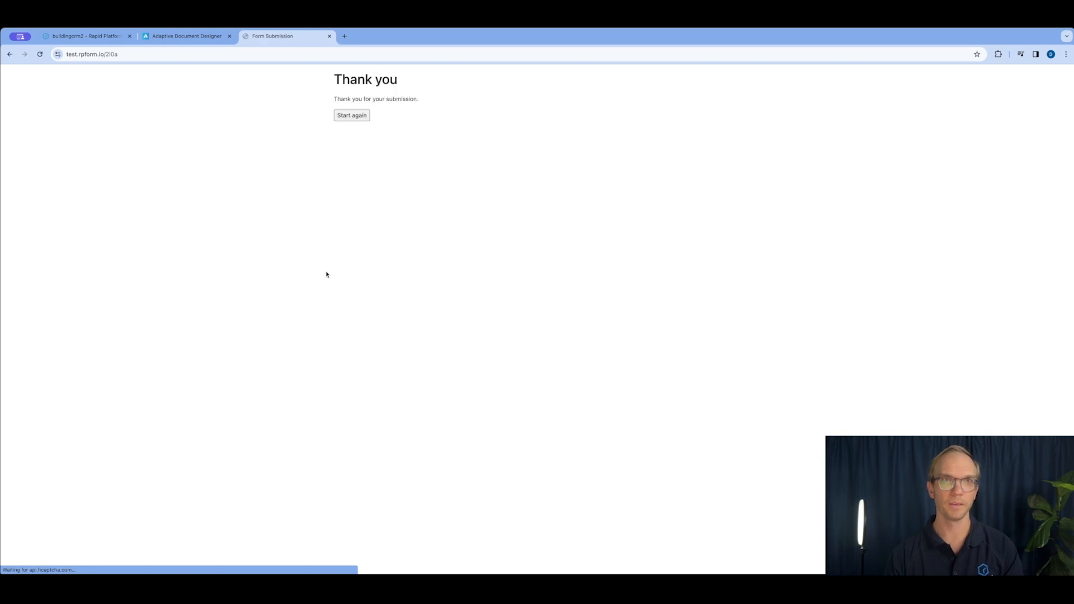
# - Switch back to Rapid Platform and open the newly submitted Business 123 lead from the Leads table
pyautogui.click(90, 36)
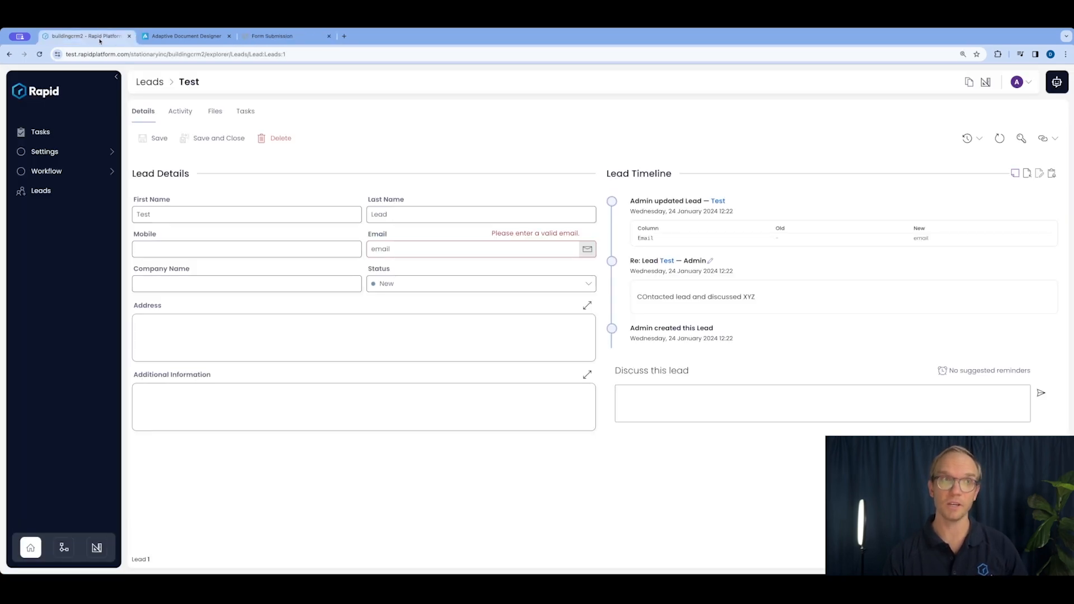
pyautogui.click(37, 192)
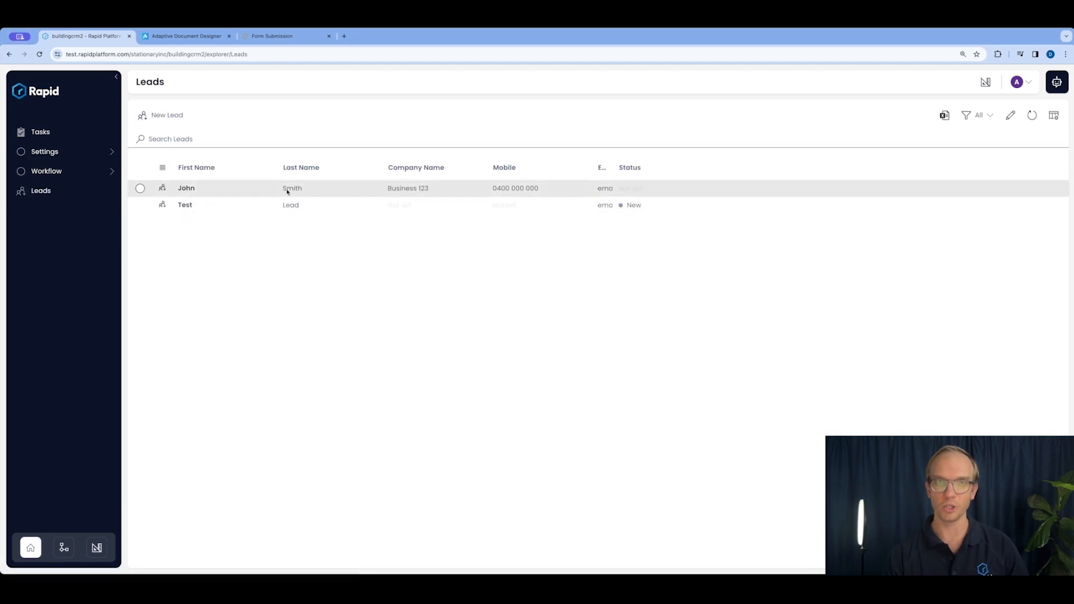
pyautogui.doubleClick(325, 195)
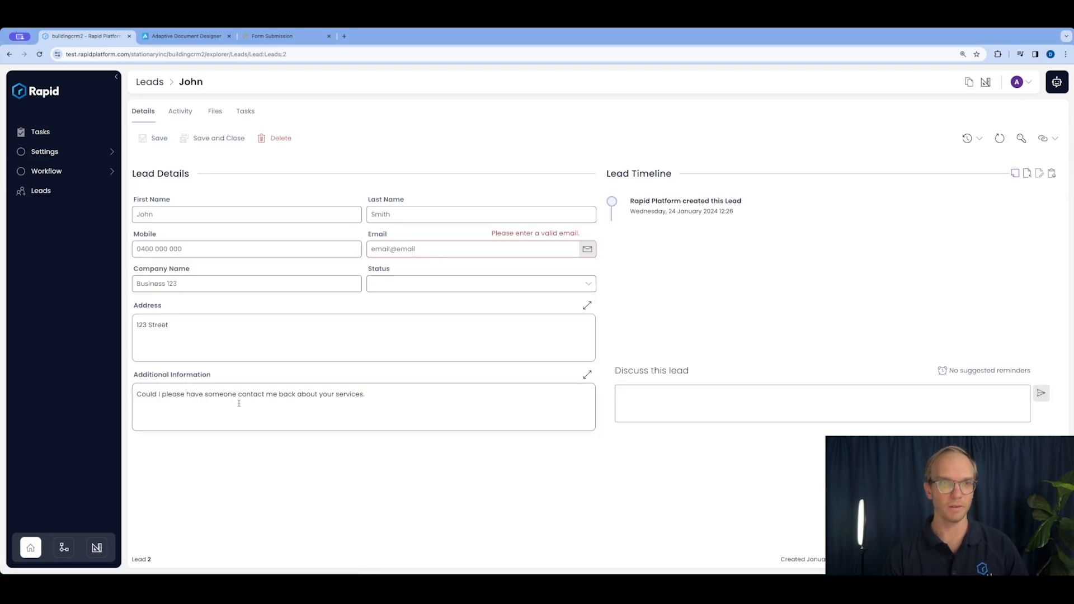